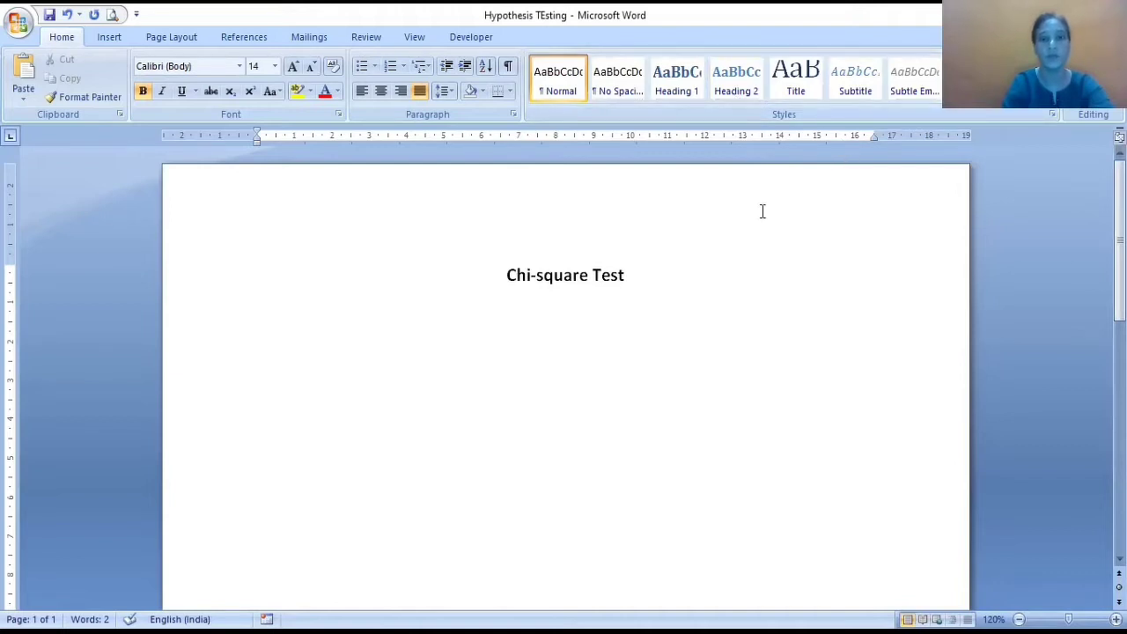
Below the title, write "H0: There is no association between preferred teaching mode and gender." followed by a separate line reading "Or"
{"action": "type", "text": "H0: There is no association between preferred teaching mode and gender."}
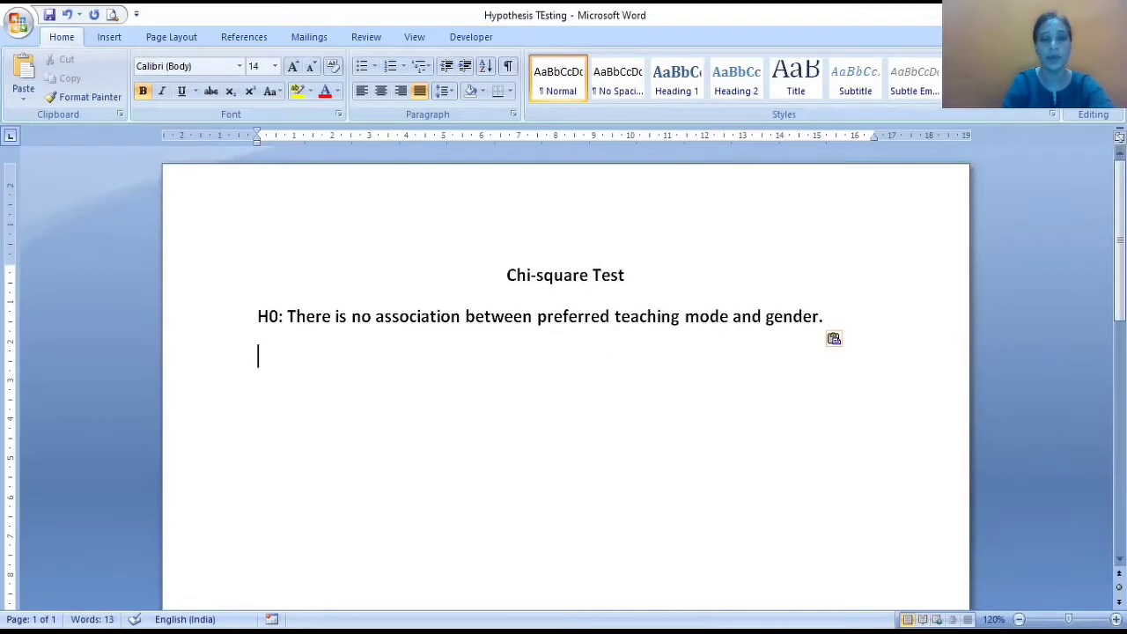
{"action": "type", "text": "or"}
{"action": "key", "text": "Return"}
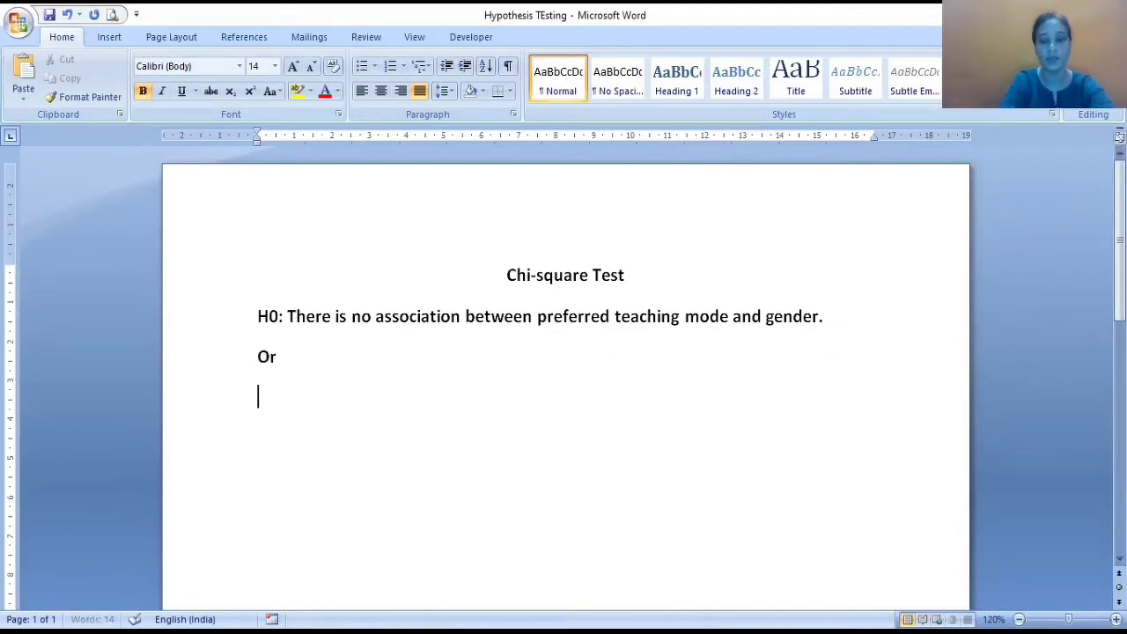
Add the alternative wording "H0: Preferred teaching mode is independent of gender." on its own line below "Or"
{"action": "type", "text": "h"}
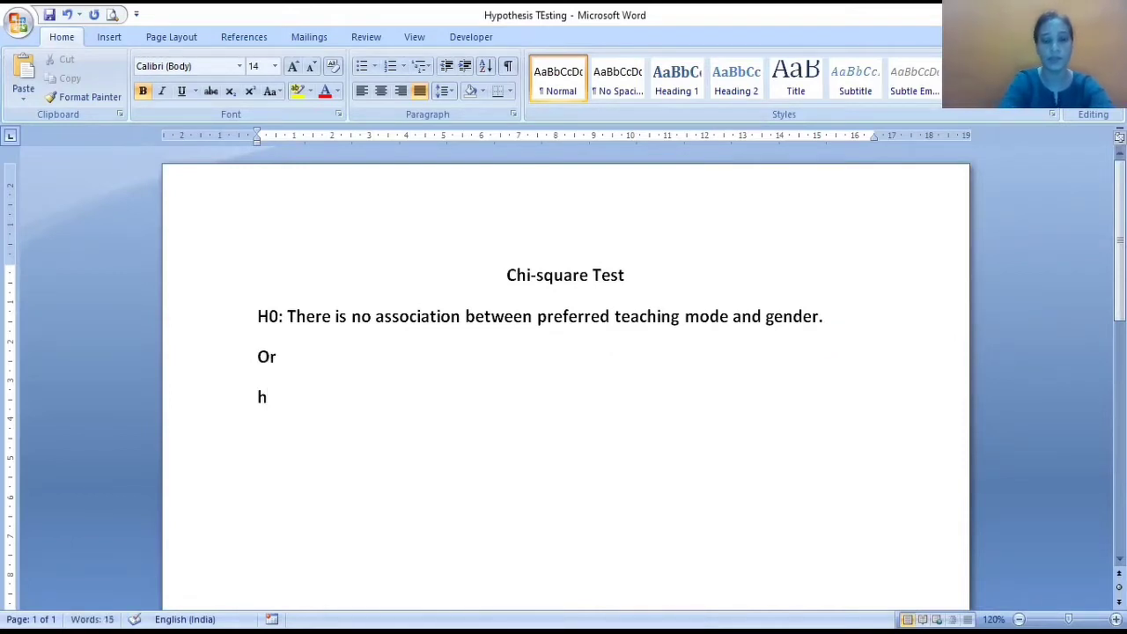
{"action": "type", "text": "1:"}
{"action": "key", "text": "BackSpace"}
{"action": "key", "text": "BackSpace"}
{"action": "key", "text": "BackSpace"}
{"action": "type", "text": "H0: Preff"}
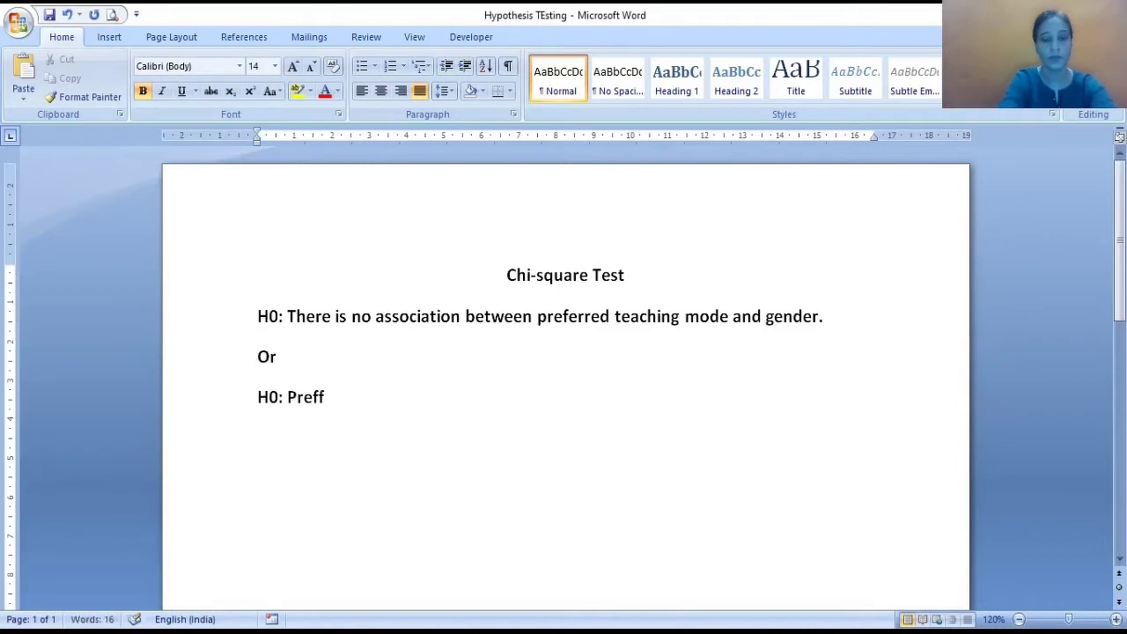
{"action": "key", "text": "BackSpace"}
{"action": "type", "text": "erred"}
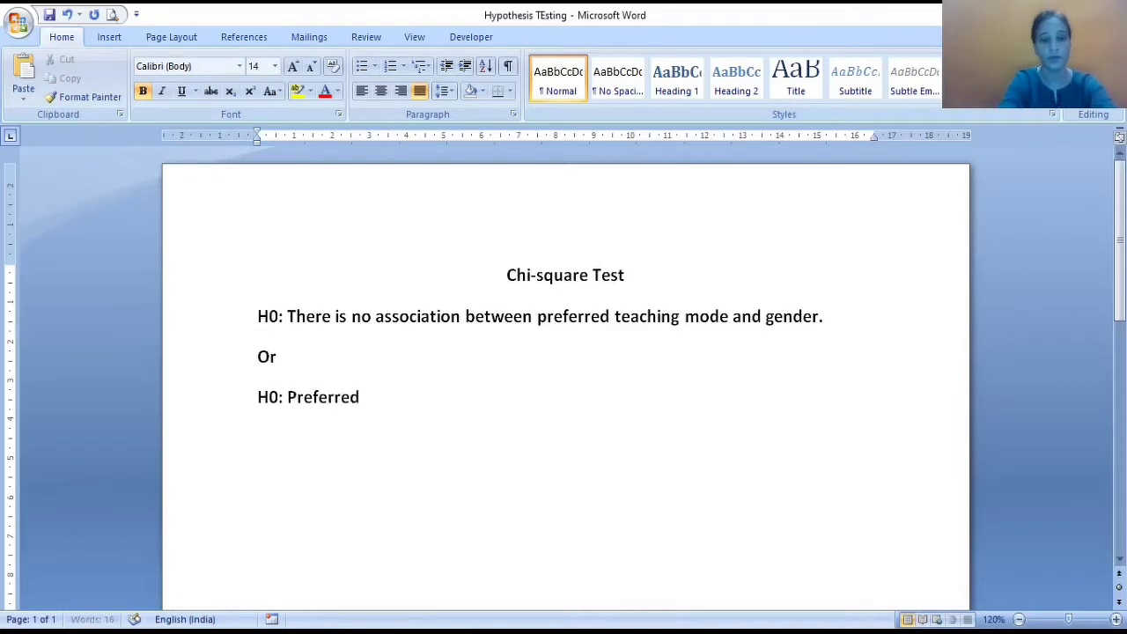
{"action": "type", "text": " teachig"}
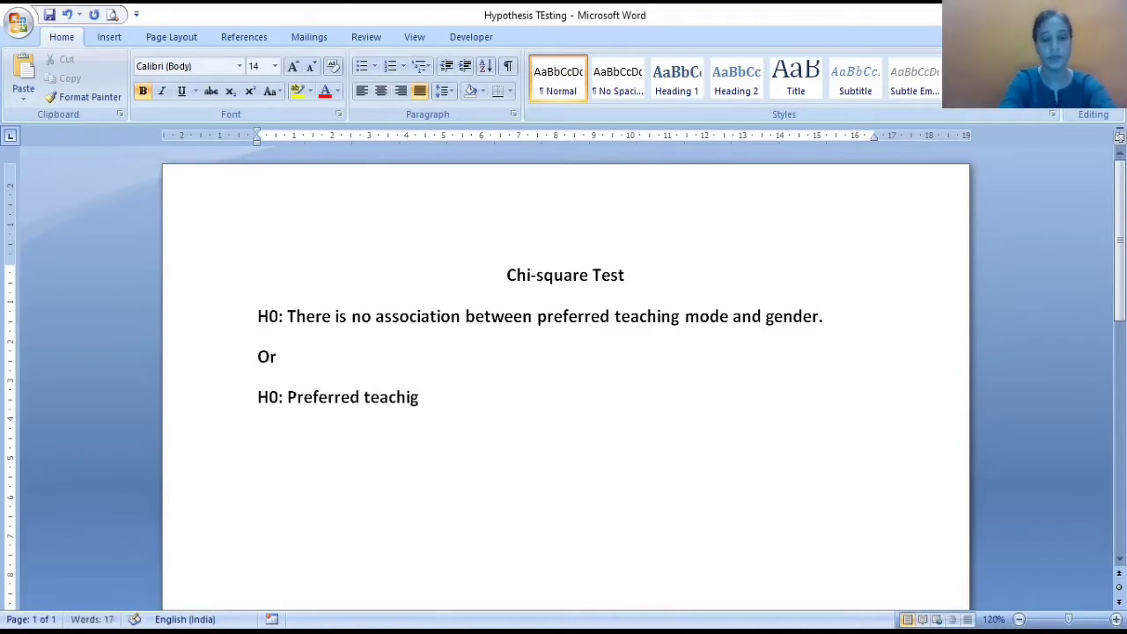
{"action": "key", "text": "BackSpace"}
{"action": "type", "text": "ng mode"}
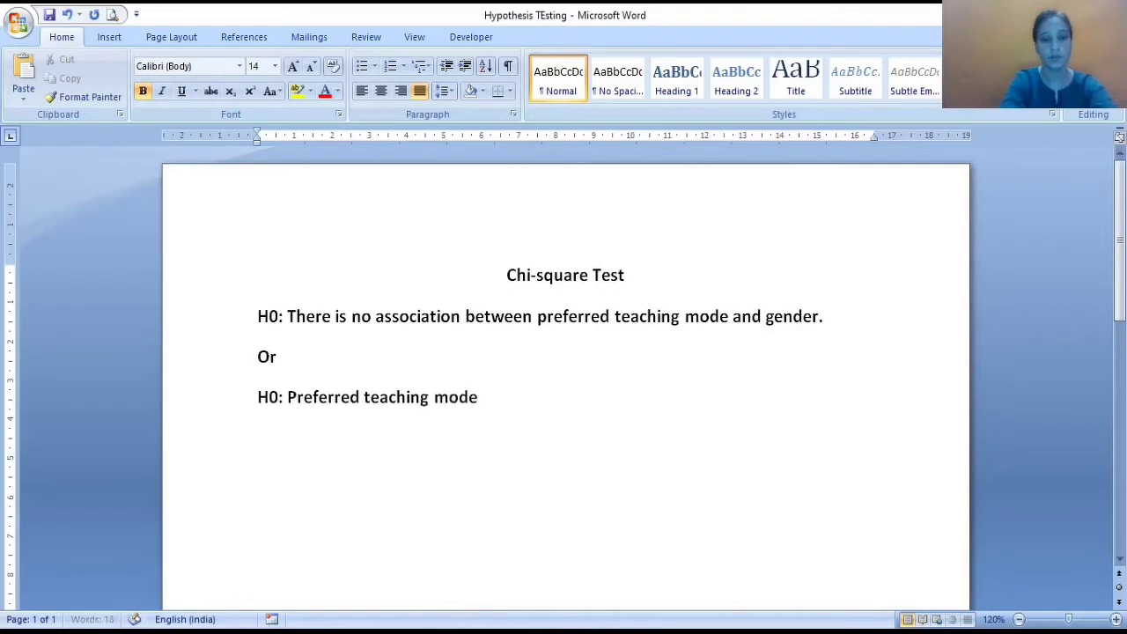
{"action": "type", "text": " is indepen"}
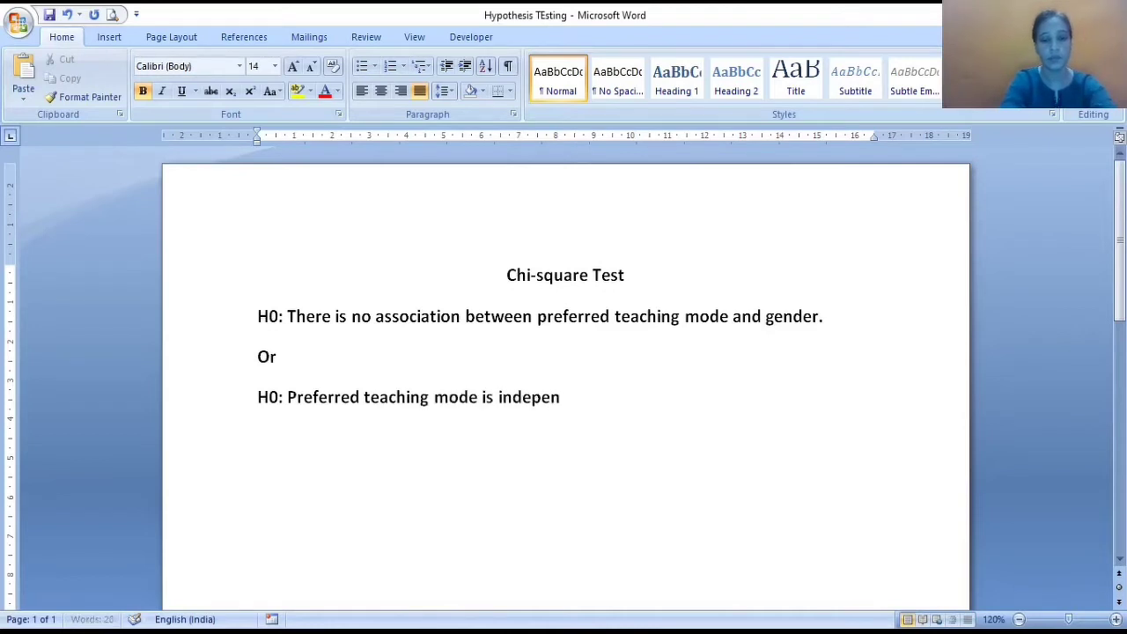
{"action": "type", "text": "dent of "}
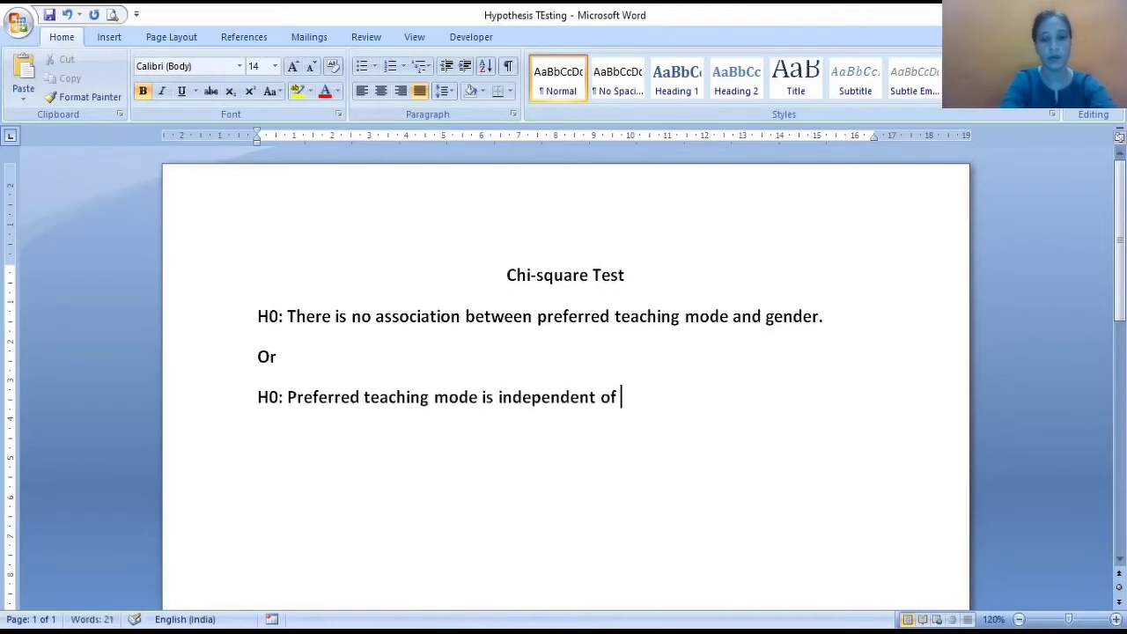
{"action": "type", "text": "gender."}
{"action": "key", "text": "Return"}
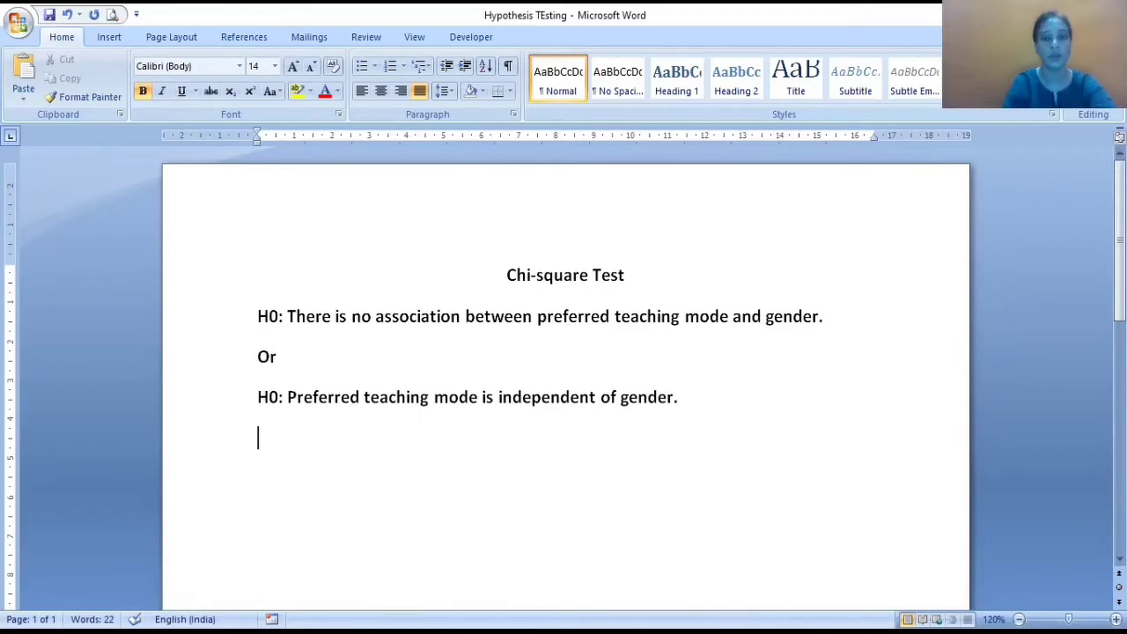
Add a "Variables:" line below the hypotheses, followed by separate lines "Gender" and "Preferred teaching mode:"
{"action": "type", "text": "Variab"}
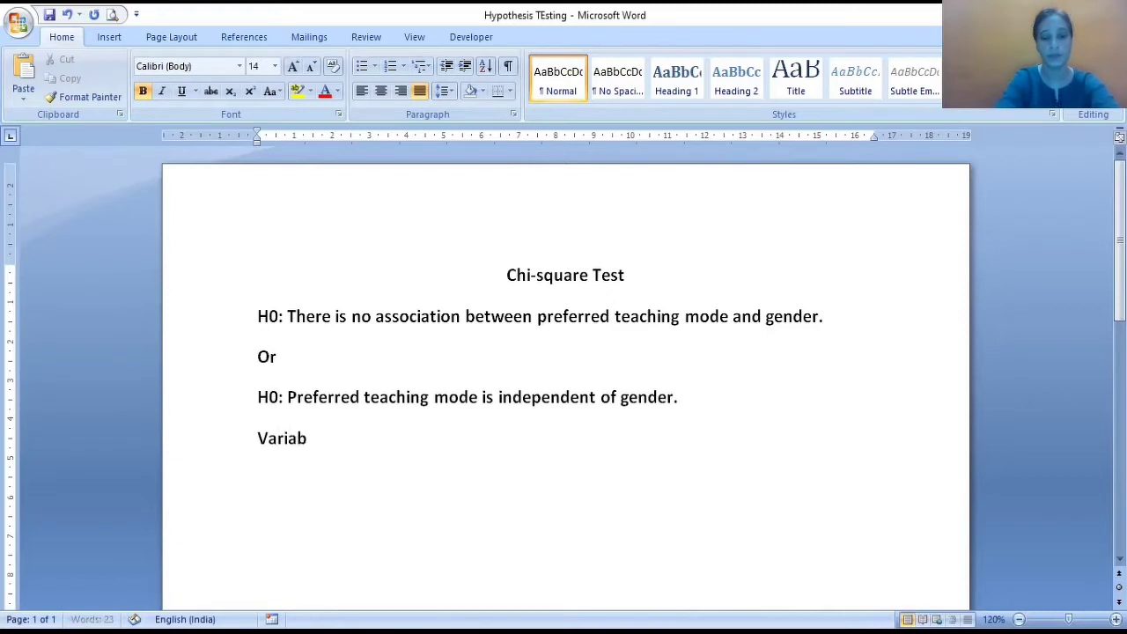
{"action": "type", "text": "les:"}
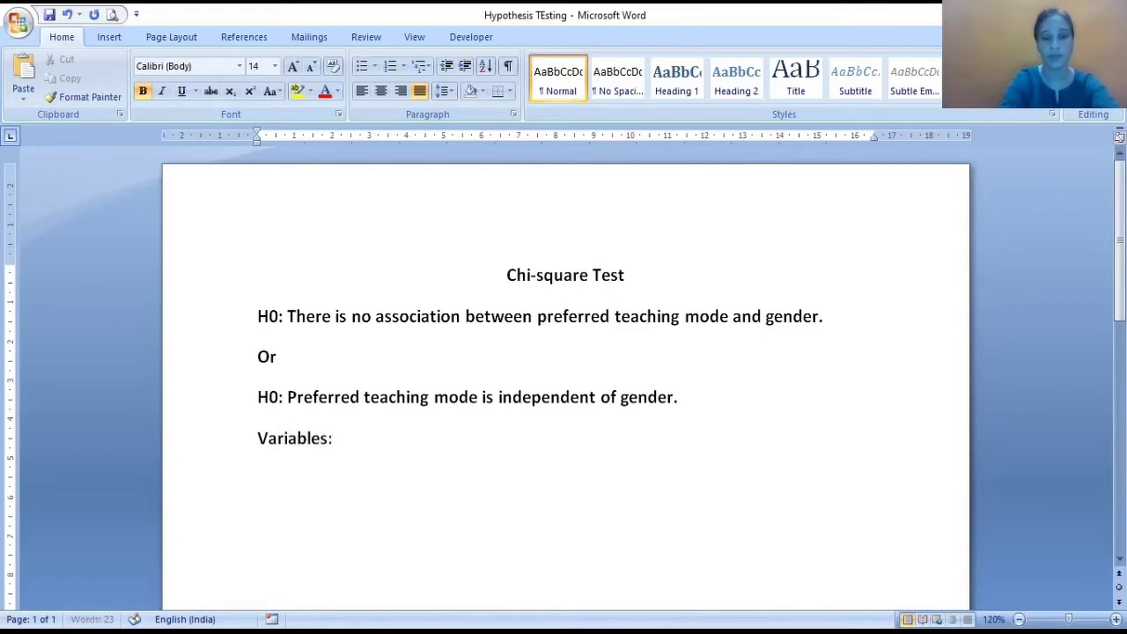
{"action": "key", "text": "Return"}
{"action": "type", "text": "Gender"}
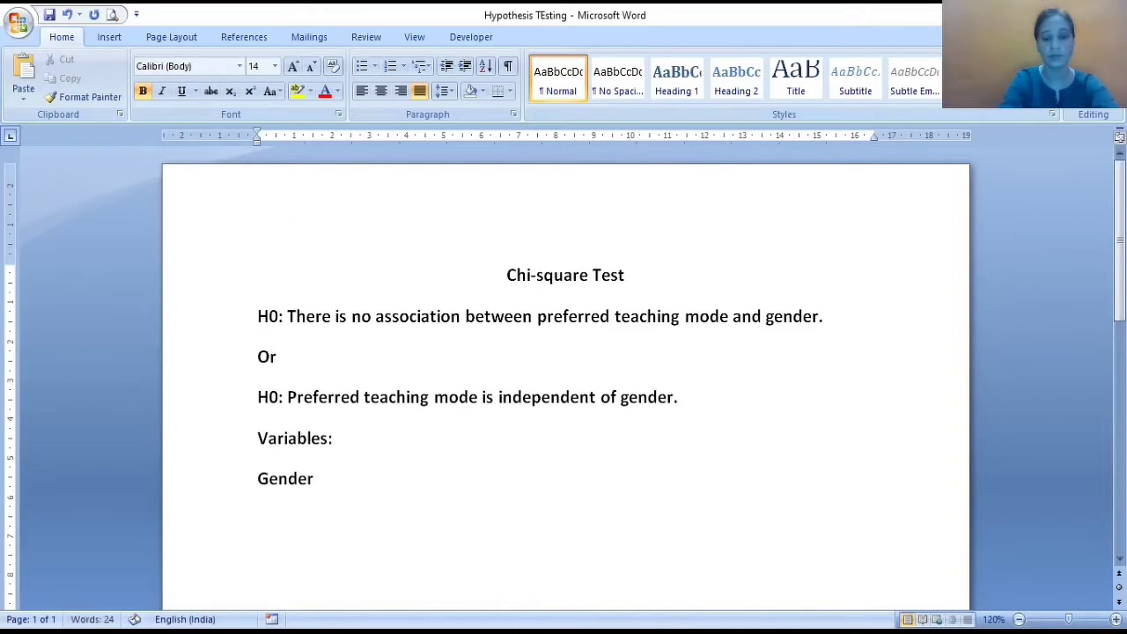
{"action": "key", "text": "Return"}
{"action": "type", "text": "Preferred"}
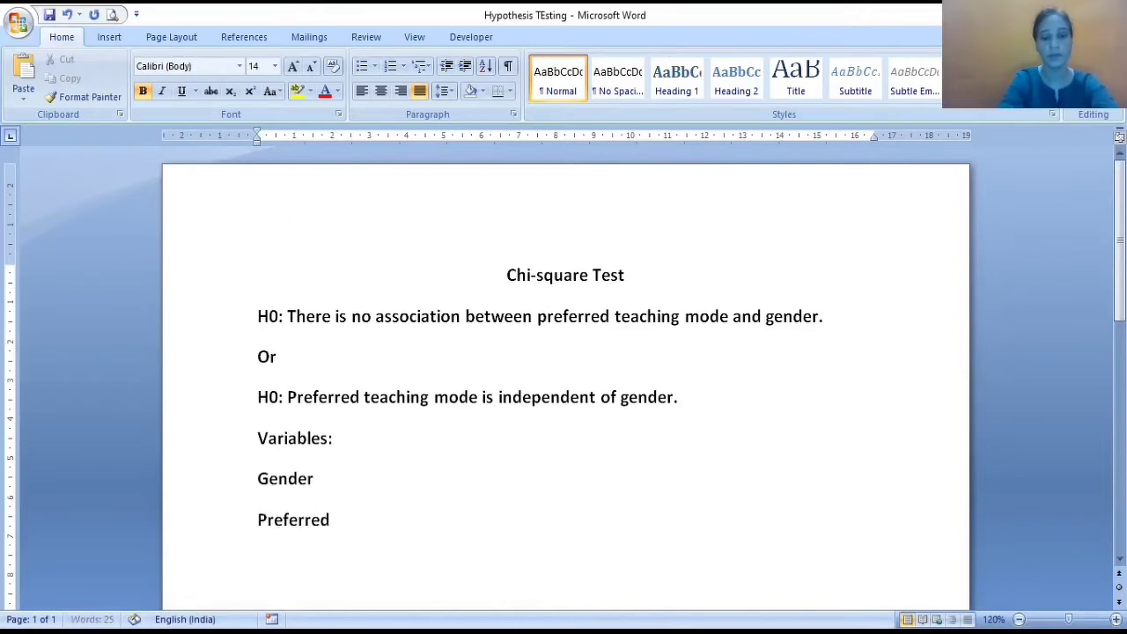
{"action": "type", "text": " teaching "}
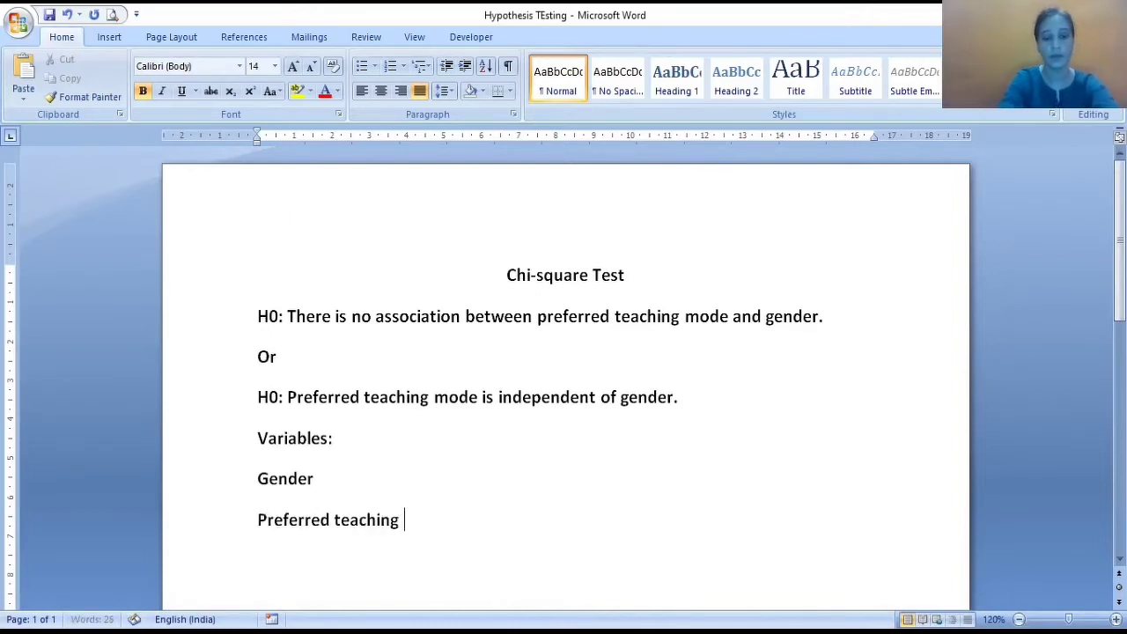
{"action": "type", "text": "mode:"}
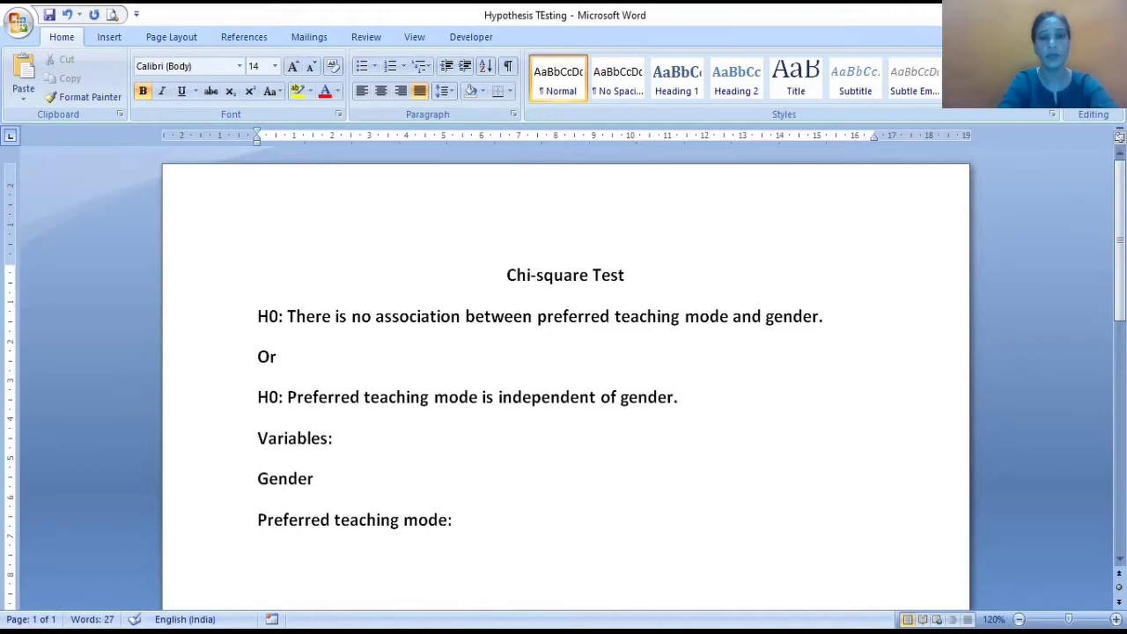
Complete the variable lines with "Online, Offline" for preferred teaching mode and ": Male & Female" for Gender
{"action": "type", "text": "O"}
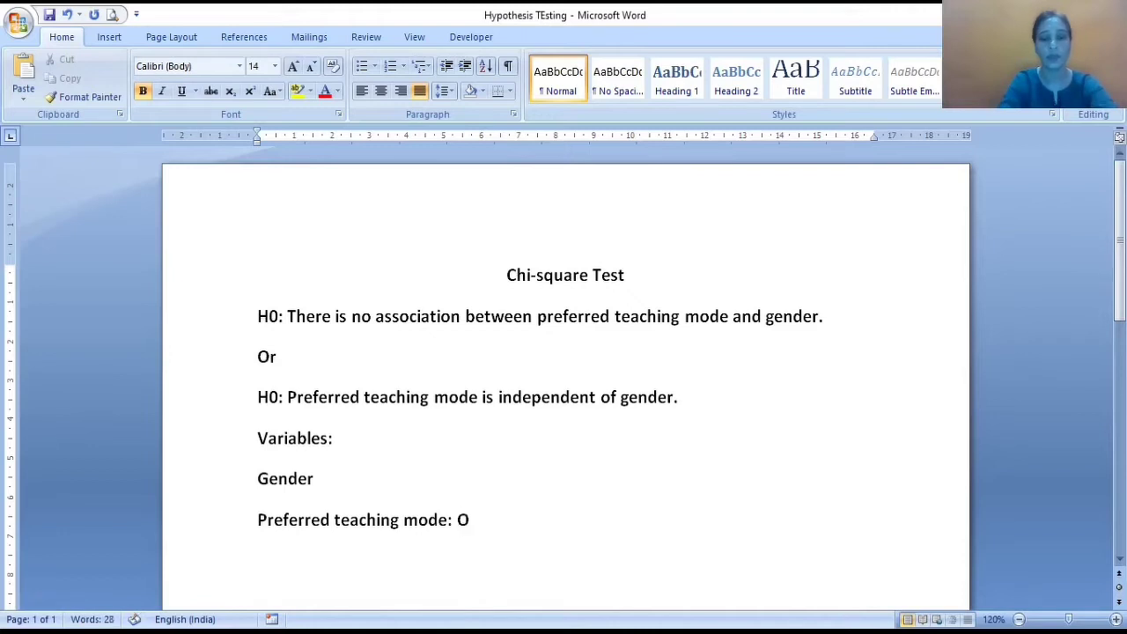
{"action": "type", "text": "nl"}
{"action": "type", "text": "ene"}
{"action": "key", "text": "BackSpace"}
{"action": "key", "text": "BackSpace"}
{"action": "key", "text": "BackSpace"}
{"action": "type", "text": "i"}
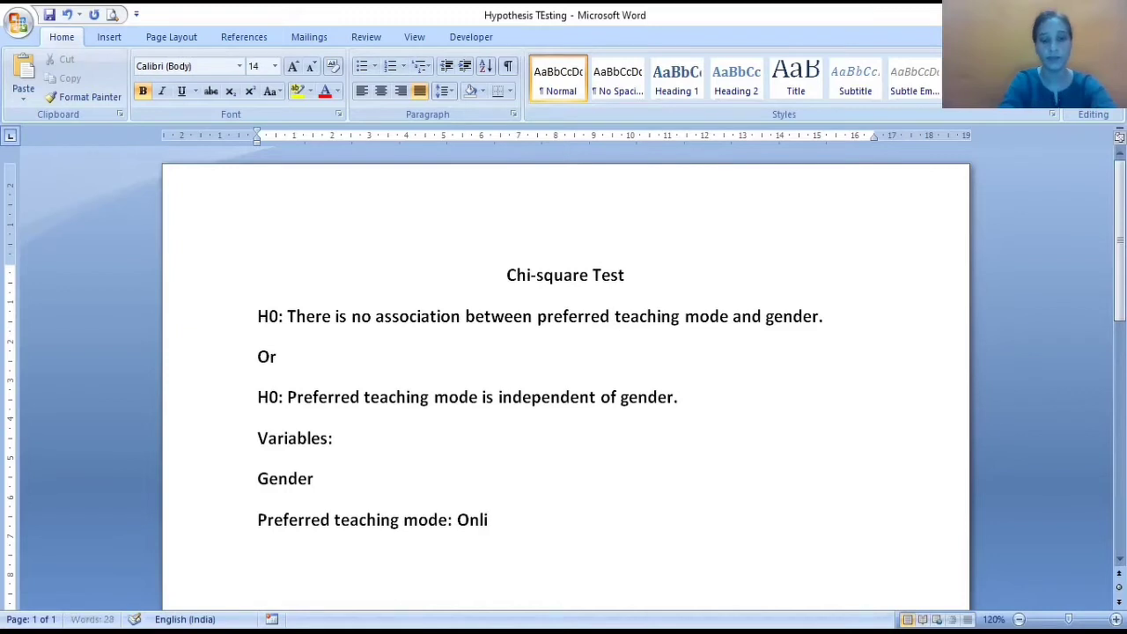
{"action": "type", "text": "ne, Offline"}
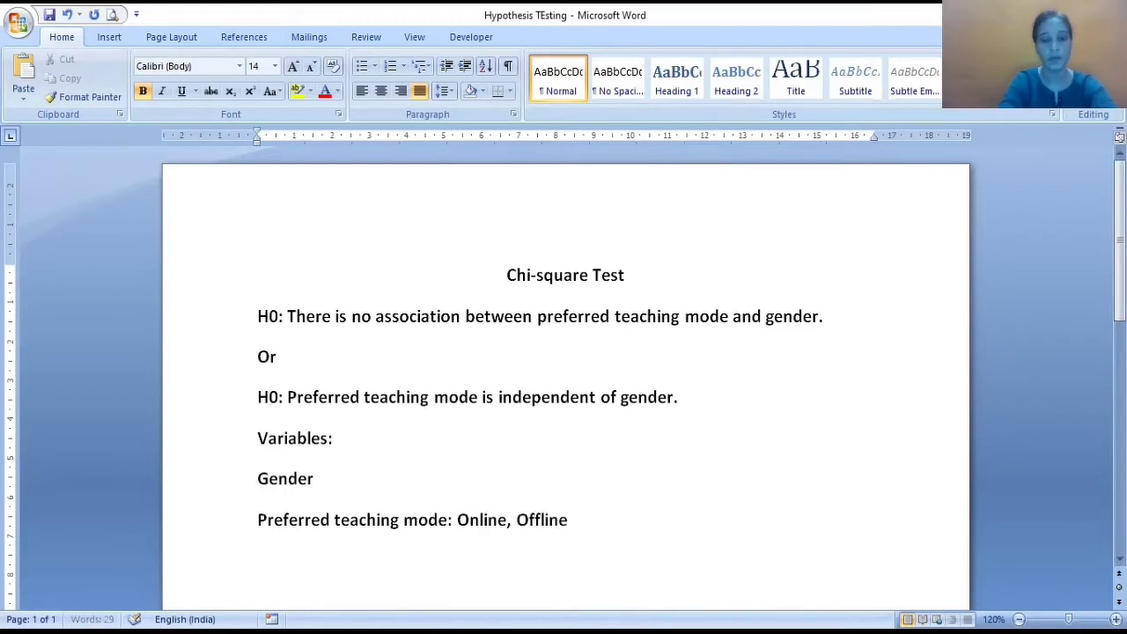
{"action": "left_click", "coordinate": [315, 478]}
{"action": "type", "text": "Male & Female"}
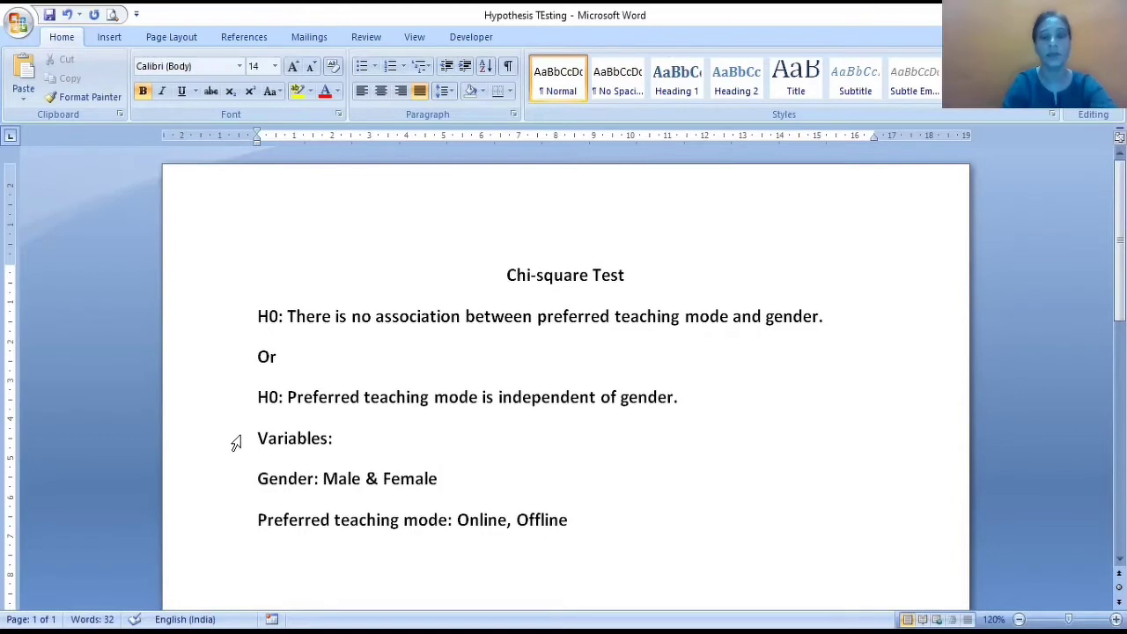
Switch to the SPSS Statistics Data Editor and check the value labels defined for the Gender variable
{"action": "key", "text": "alt+Tab"}
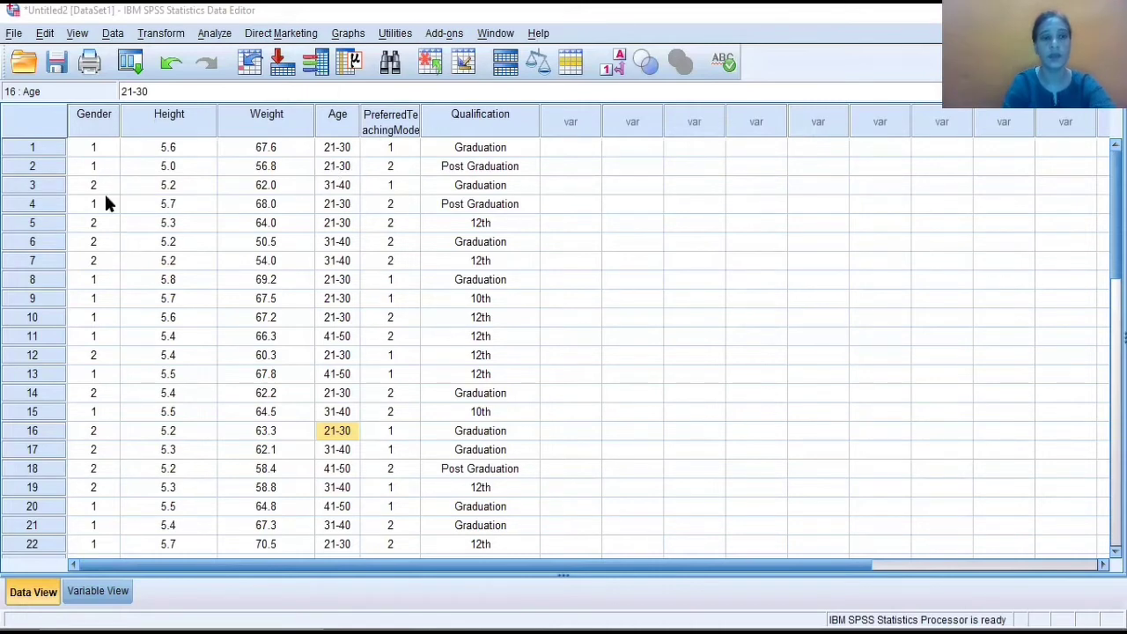
{"action": "left_click", "coordinate": [98, 591]}
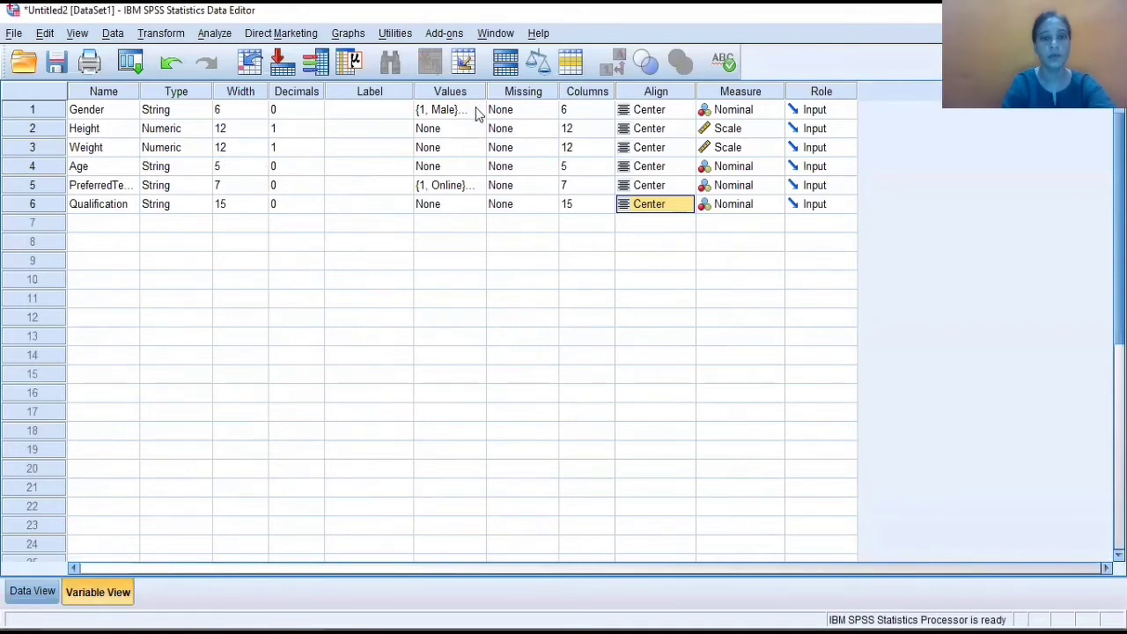
{"action": "left_click", "coordinate": [476, 112]}
{"action": "left_click", "coordinate": [476, 111]}
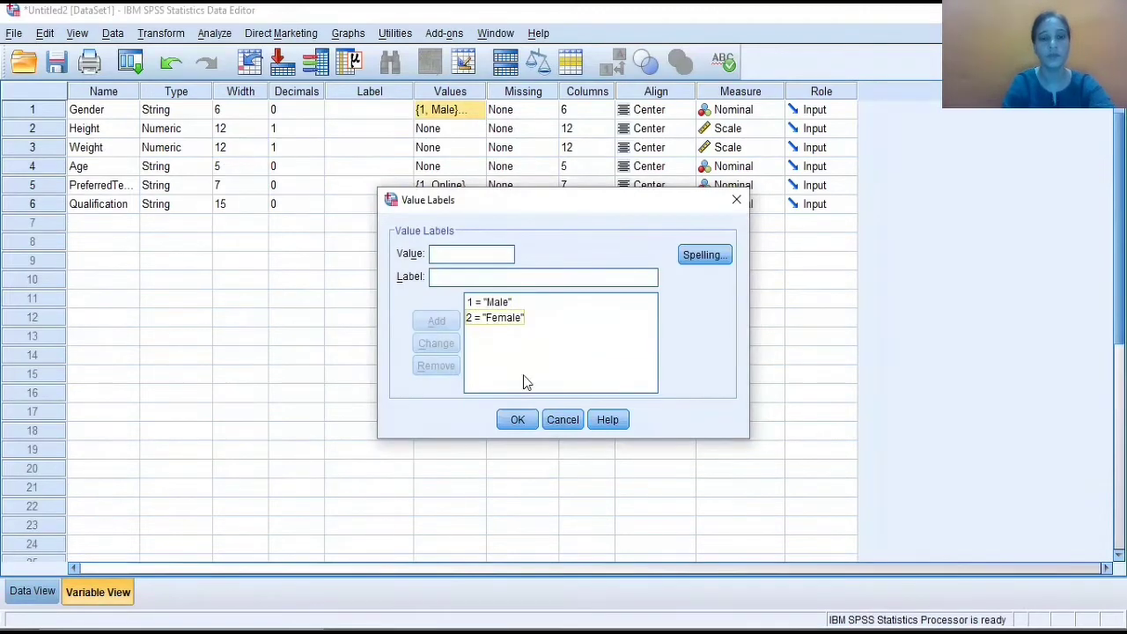
{"action": "left_click", "coordinate": [526, 420]}
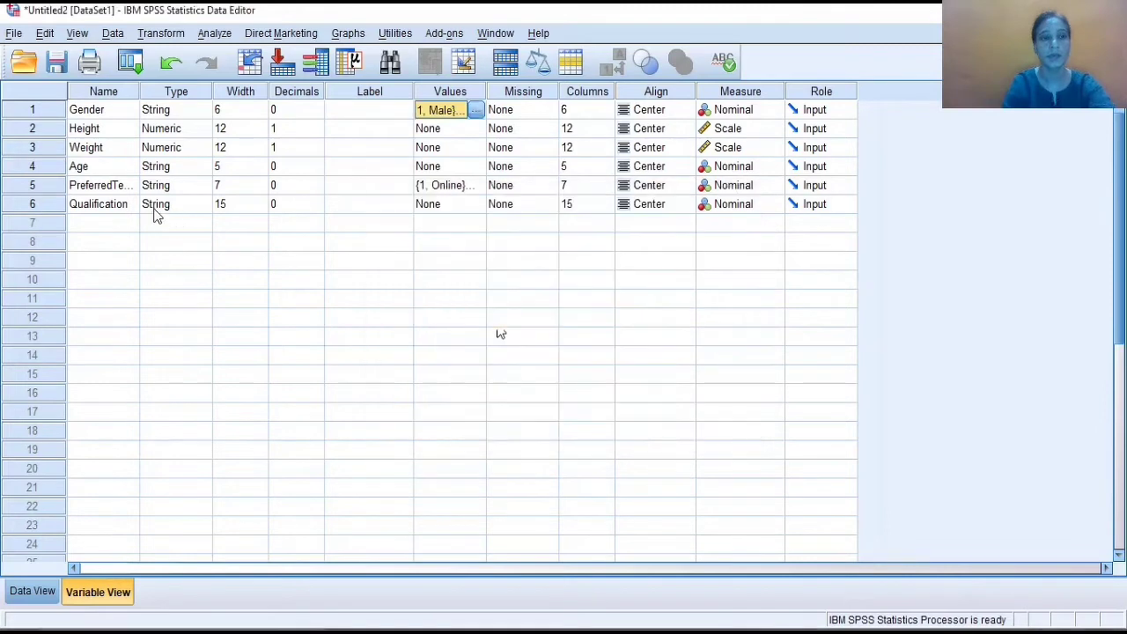
Check the value labels defined for the PreferredTeachingMode variable, and return to the data records
{"action": "left_click", "coordinate": [473, 190]}
{"action": "left_click", "coordinate": [475, 187]}
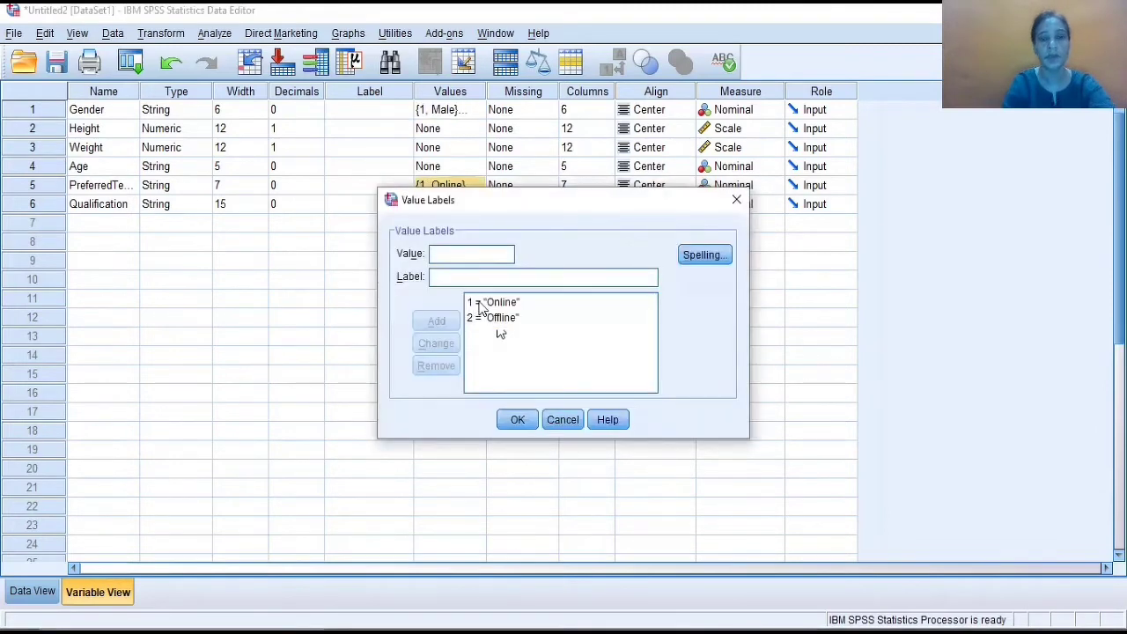
{"action": "left_click", "coordinate": [517, 421]}
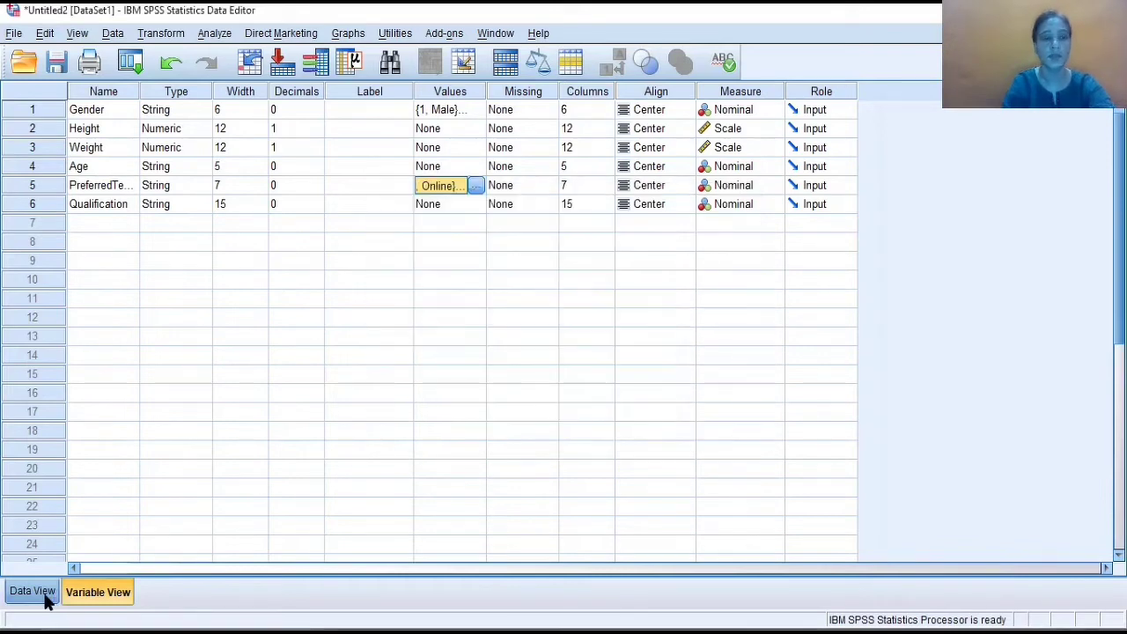
{"action": "left_click", "coordinate": [44, 595]}
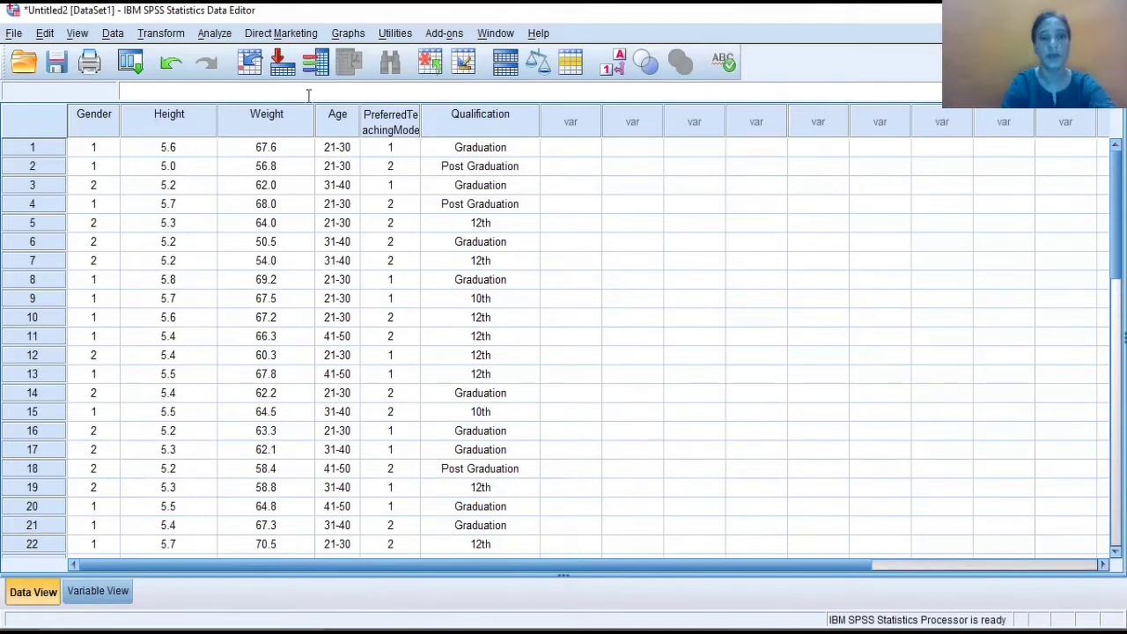
Set up a Crosstabs analysis with Gender as the row variable and PreferredTeachingMode as the column variable
{"action": "left_click", "coordinate": [216, 33]}
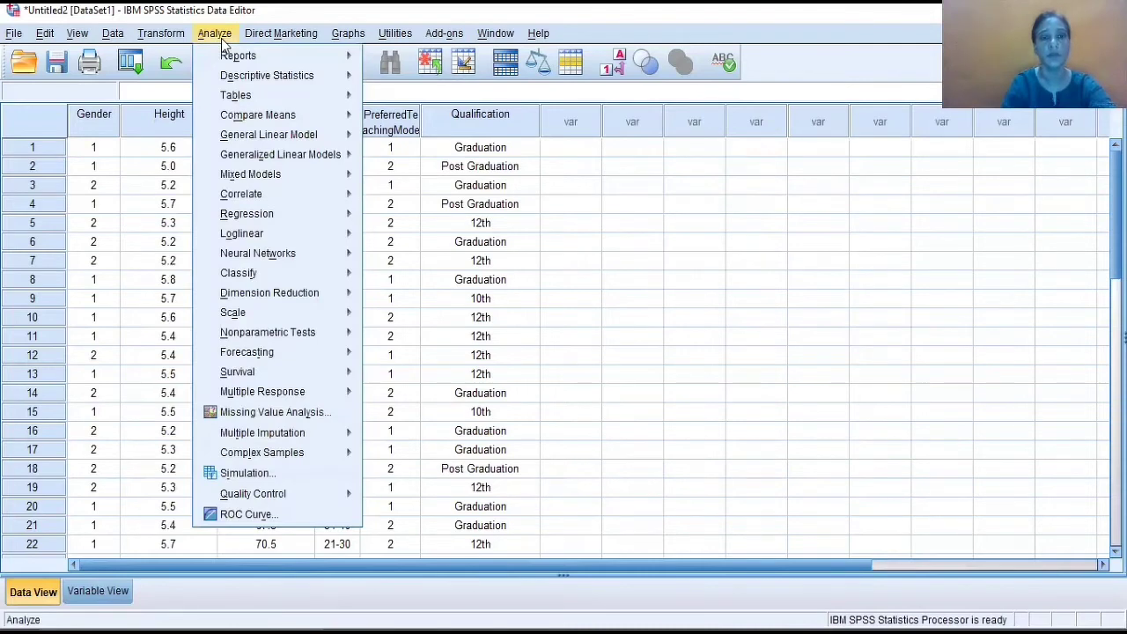
{"action": "mouse_move", "coordinate": [244, 77]}
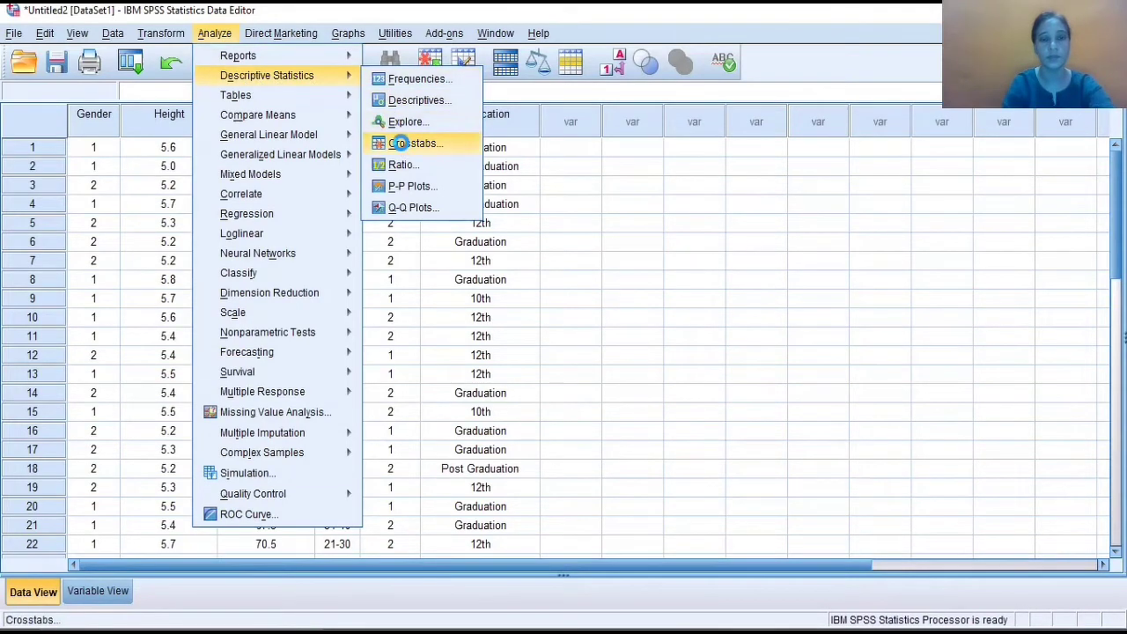
{"action": "left_click", "coordinate": [404, 144]}
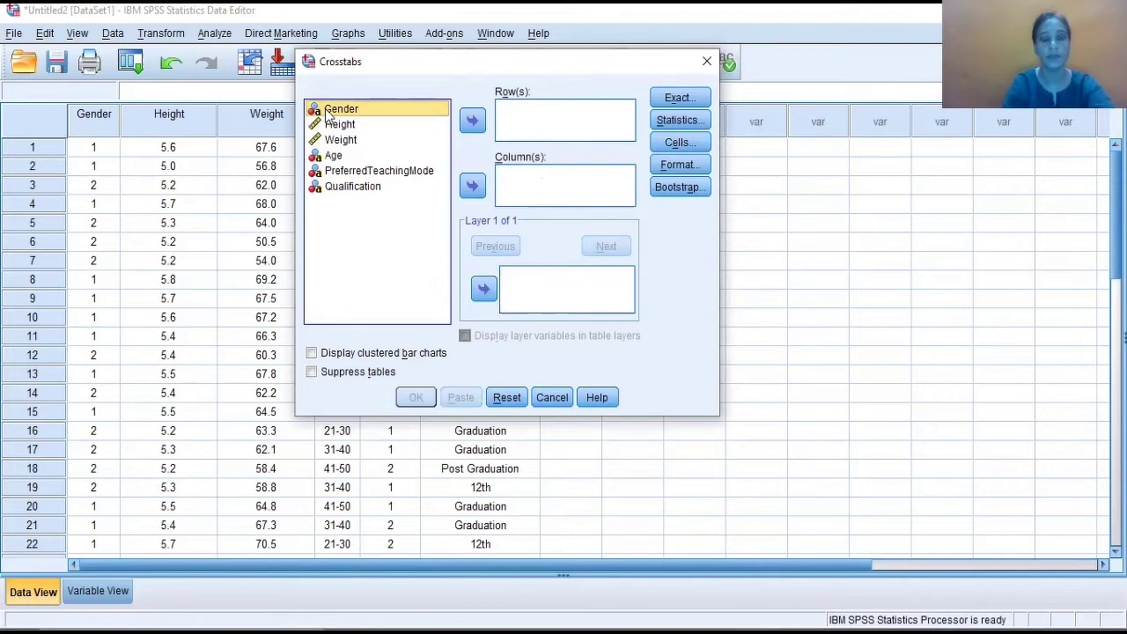
{"action": "left_click", "coordinate": [472, 122]}
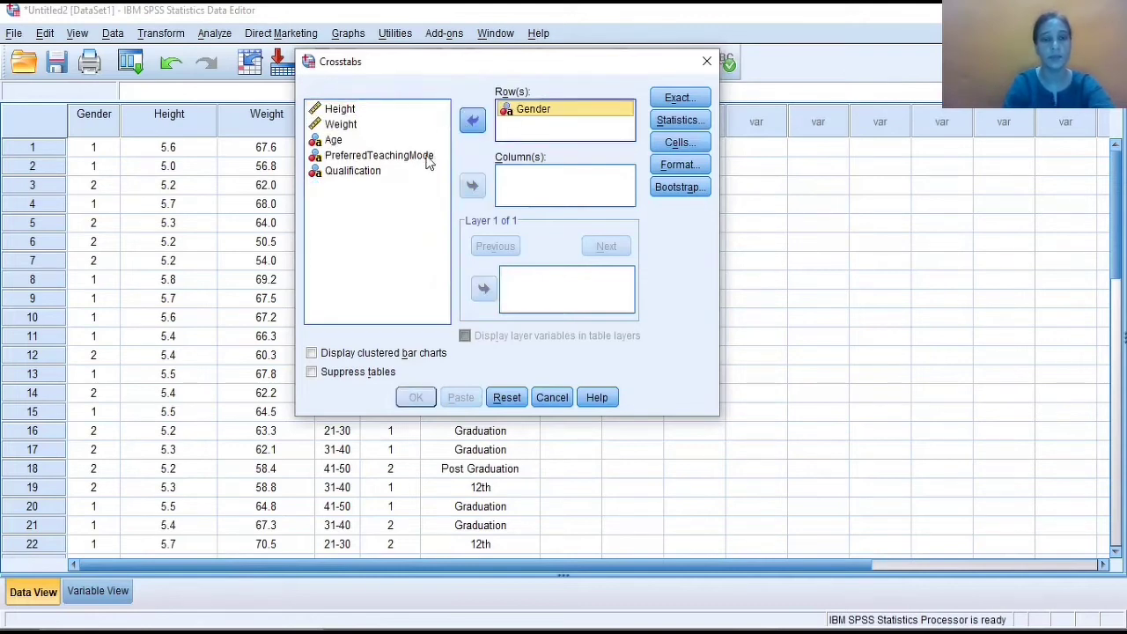
{"action": "left_click", "coordinate": [428, 159]}
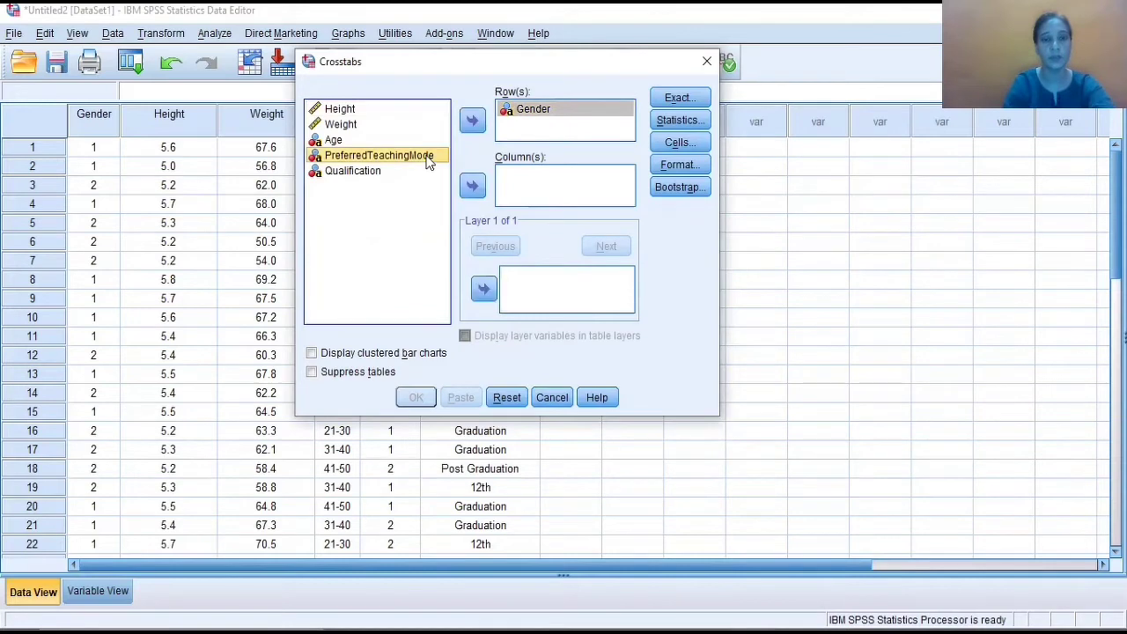
{"action": "left_click", "coordinate": [473, 188]}
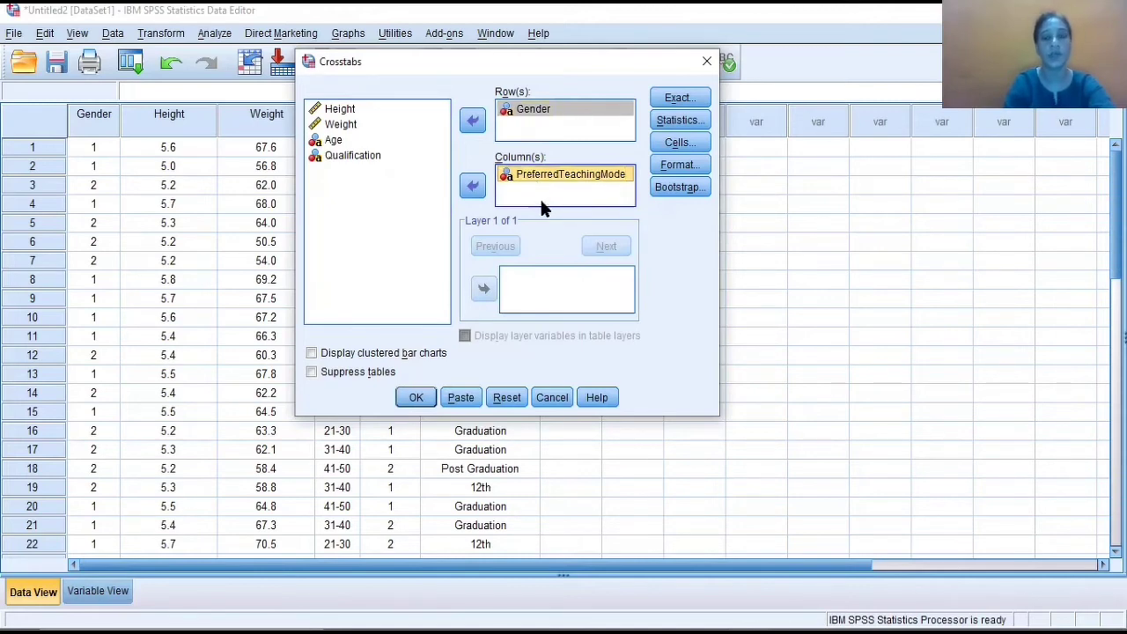
Request the Chi-square statistic for the Gender by PreferredTeachingMode crosstab
{"action": "left_click", "coordinate": [673, 119]}
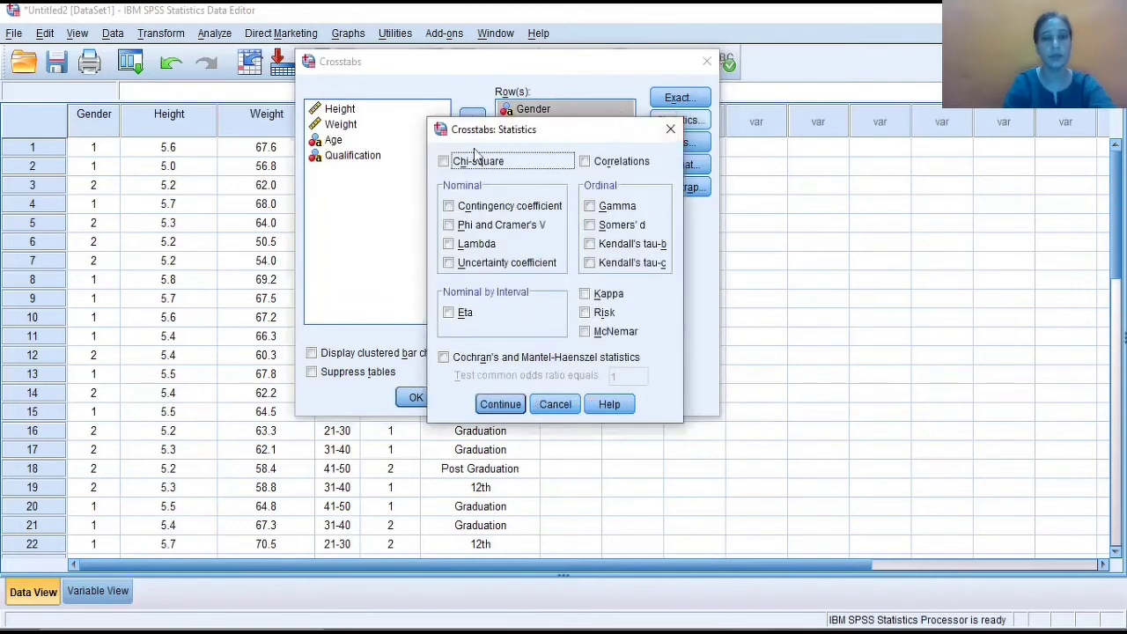
{"action": "left_click", "coordinate": [444, 162]}
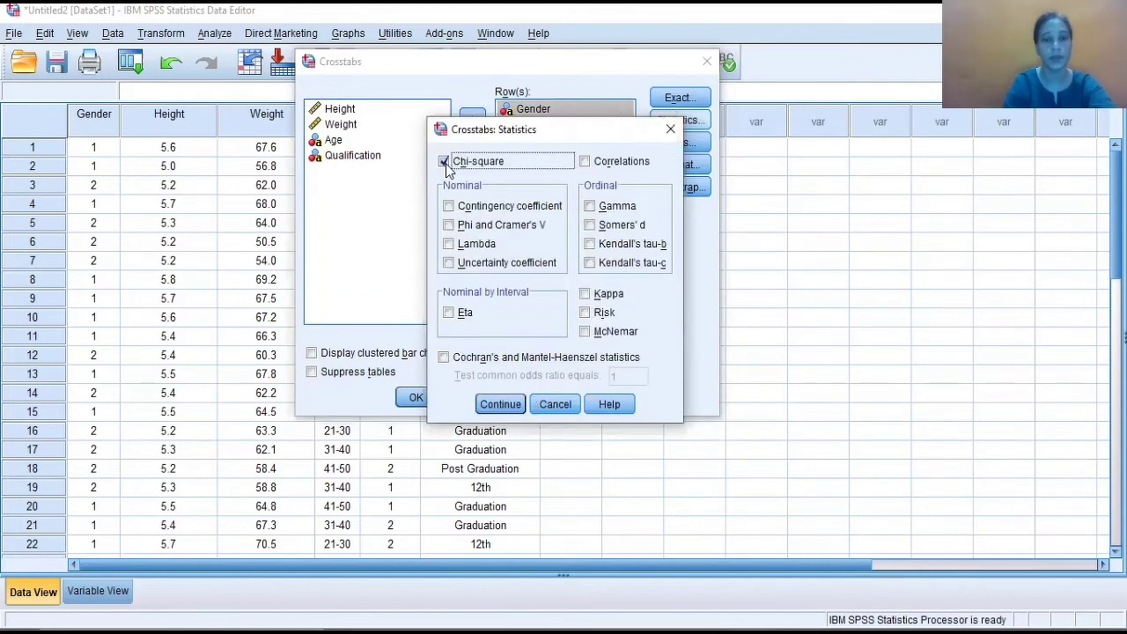
{"action": "left_click", "coordinate": [501, 405]}
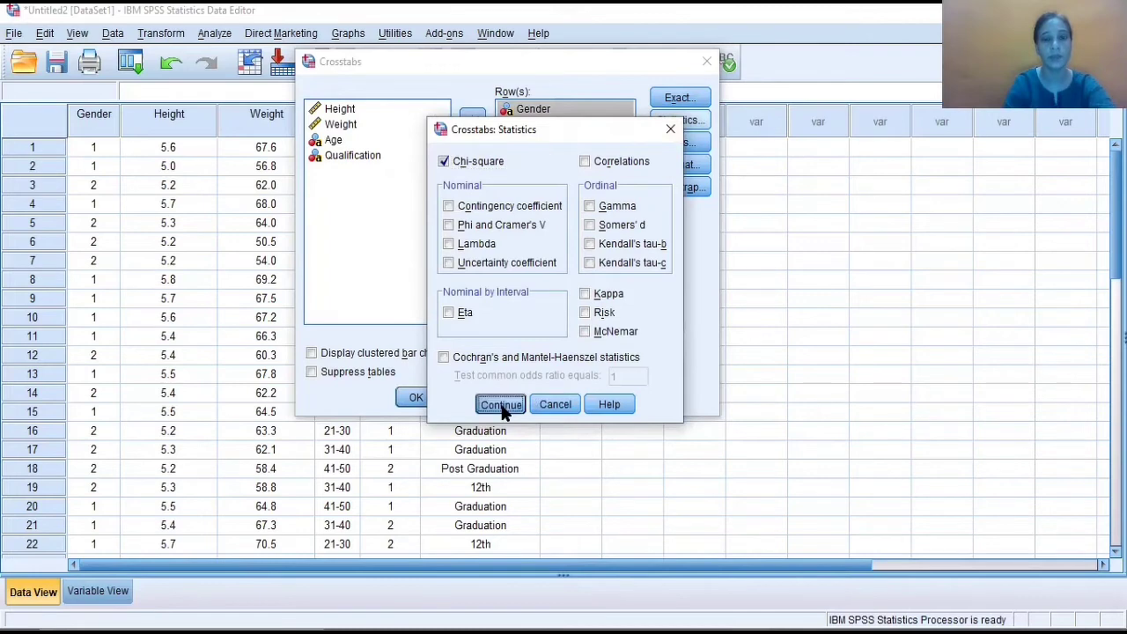
Add expected counts alongside the observed counts in the crosstab cells and run the analysis
{"action": "left_click", "coordinate": [676, 144]}
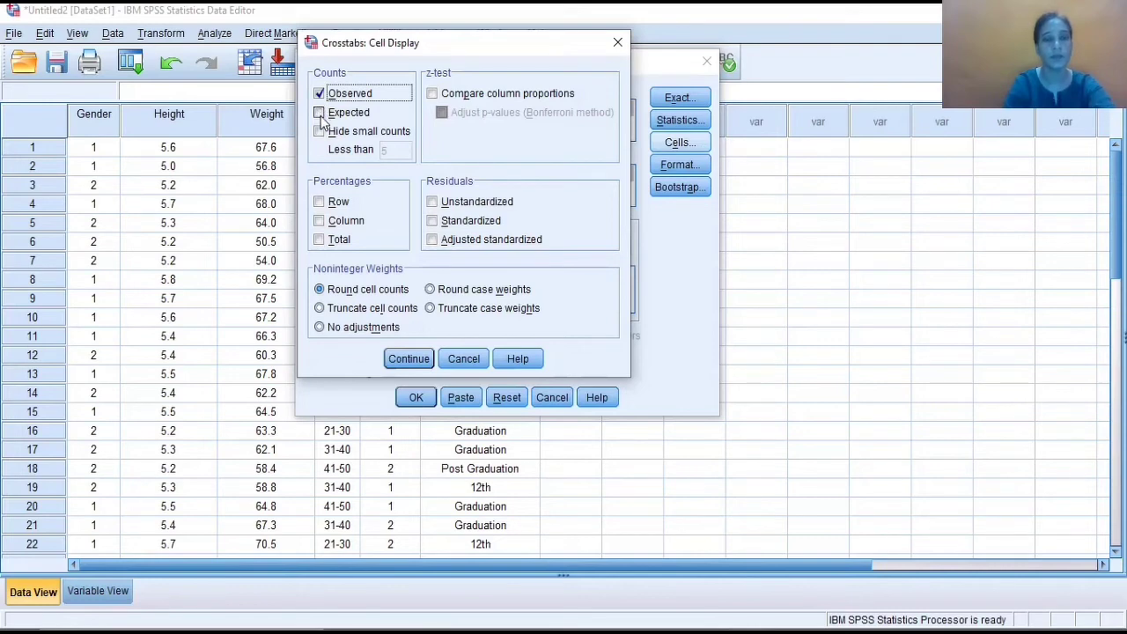
{"action": "left_click", "coordinate": [321, 115]}
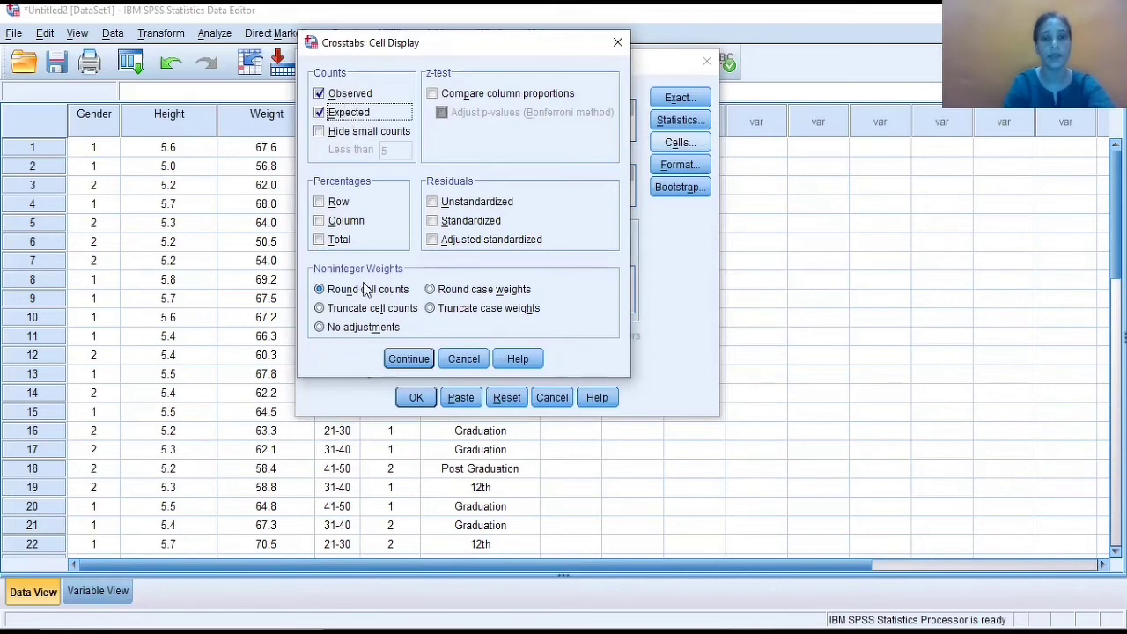
{"action": "left_click", "coordinate": [403, 363]}
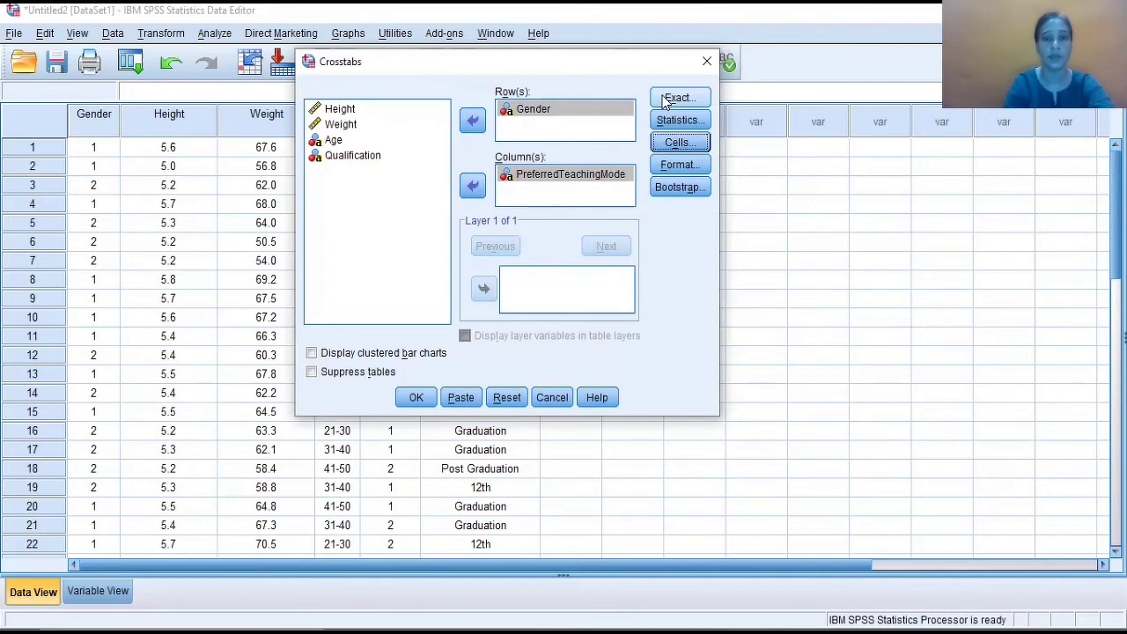
{"action": "left_click", "coordinate": [419, 401]}
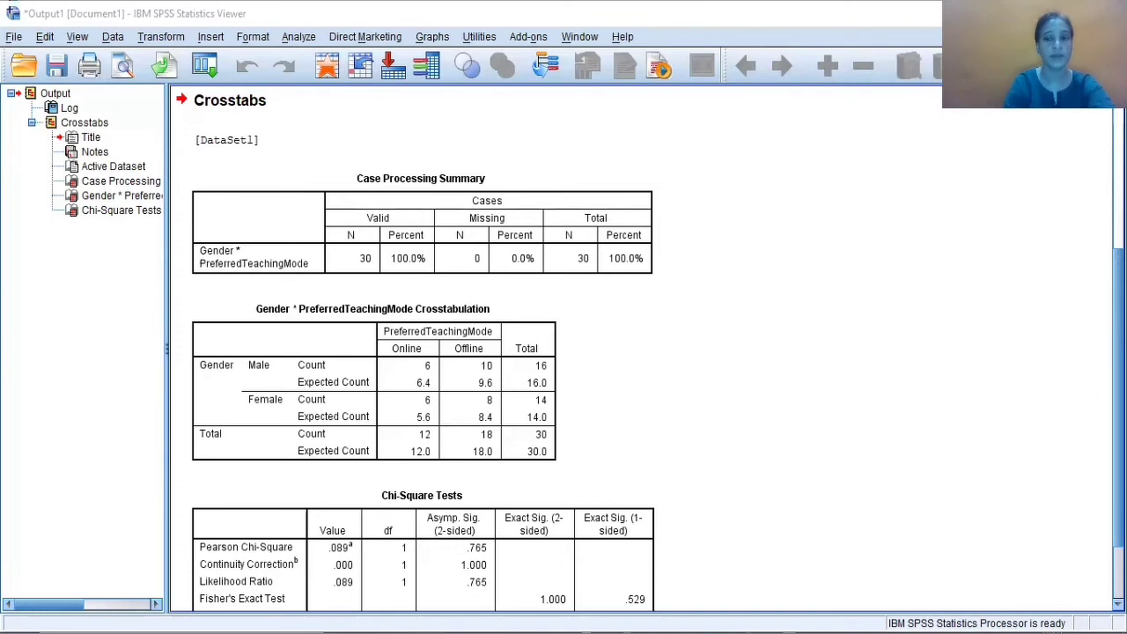
Examine the Case Processing Summary, the Gender by PreferredTeachingMode crosstabulation and the Chi-Square Tests table in the output
{"action": "scroll", "coordinate": [643, 347], "scroll_direction": "down", "scroll_amount": 2}
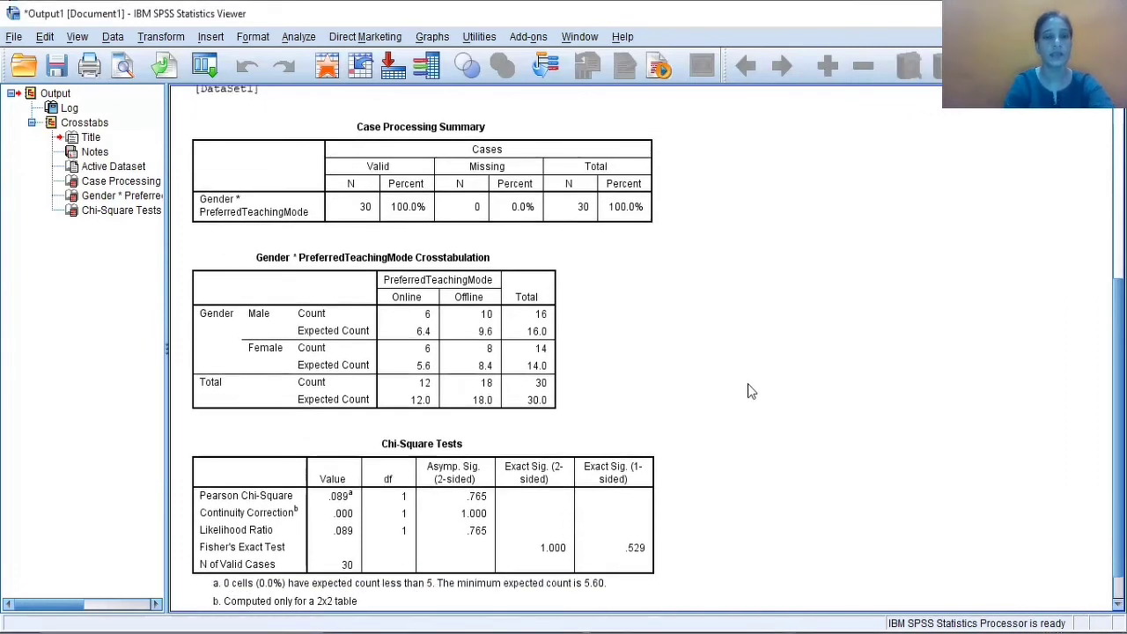
{"action": "left_click", "coordinate": [392, 157]}
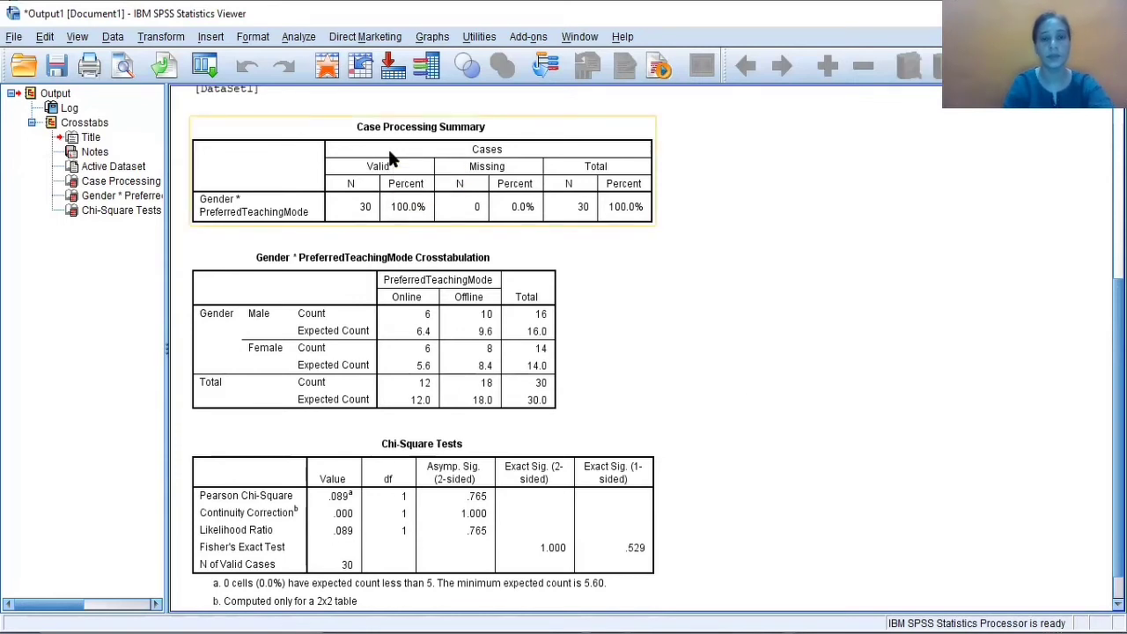
{"action": "left_click", "coordinate": [340, 293]}
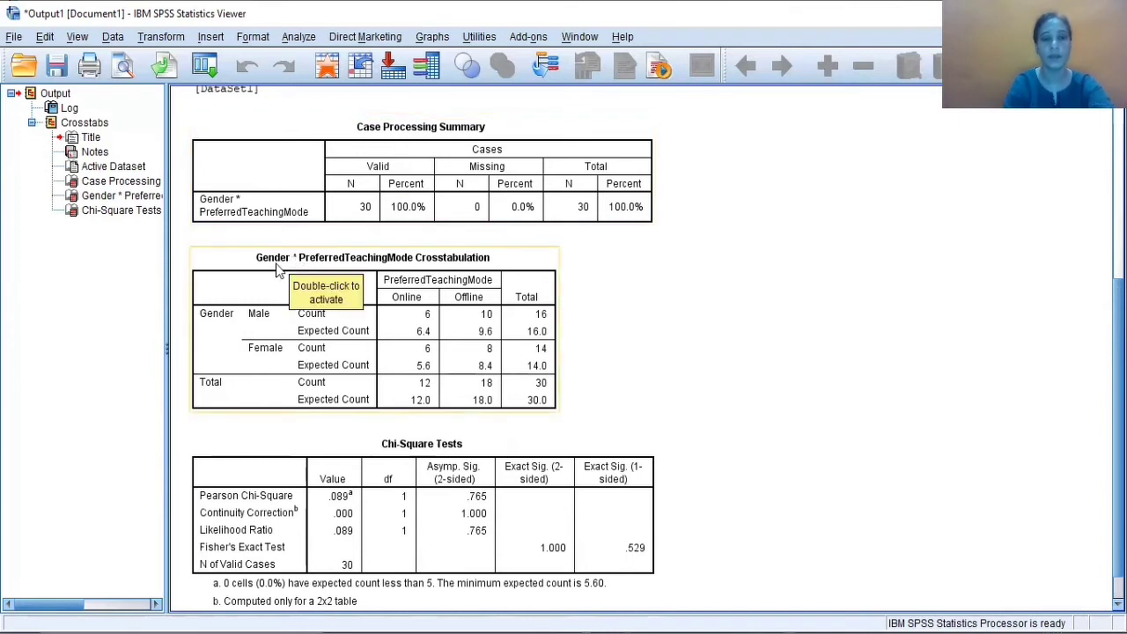
{"action": "left_click", "coordinate": [376, 480]}
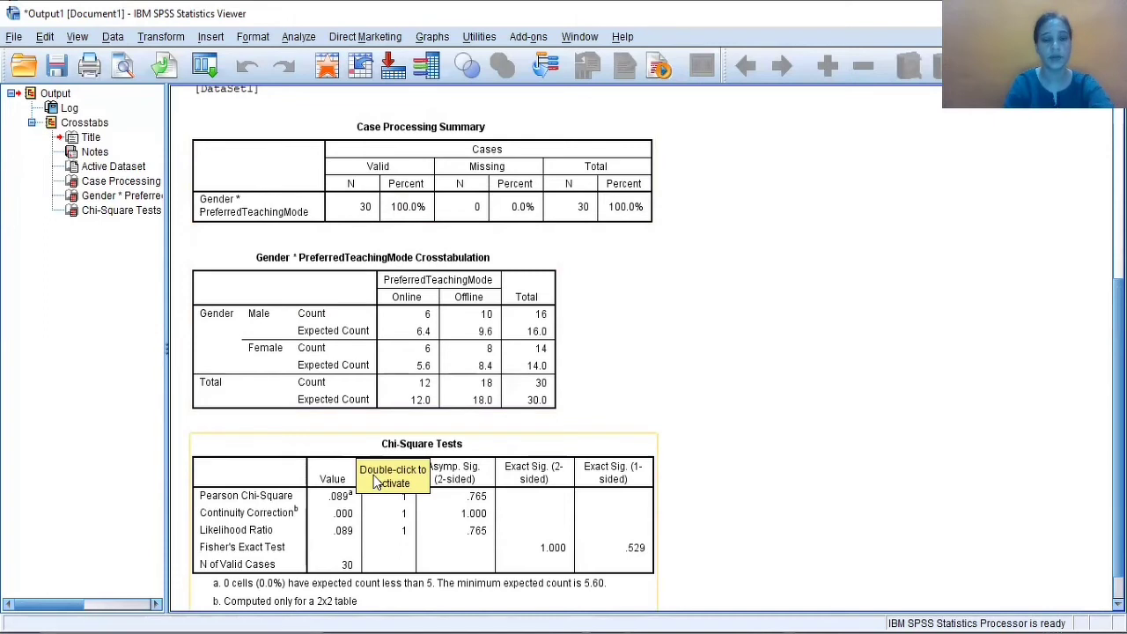
{"action": "left_click", "coordinate": [498, 215]}
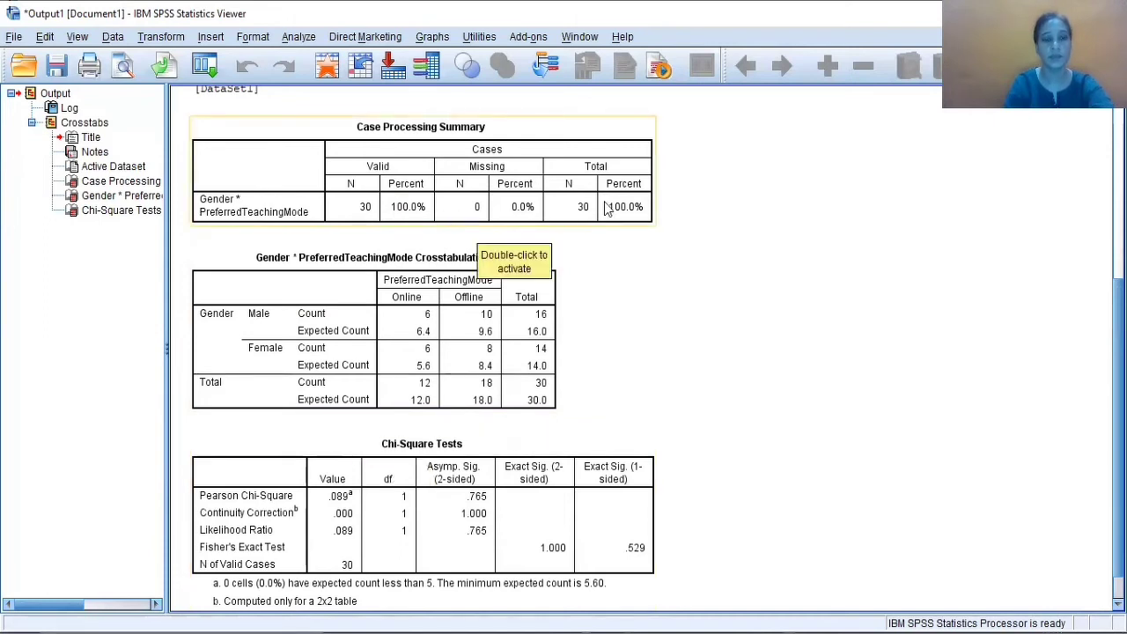
{"action": "left_click", "coordinate": [284, 328]}
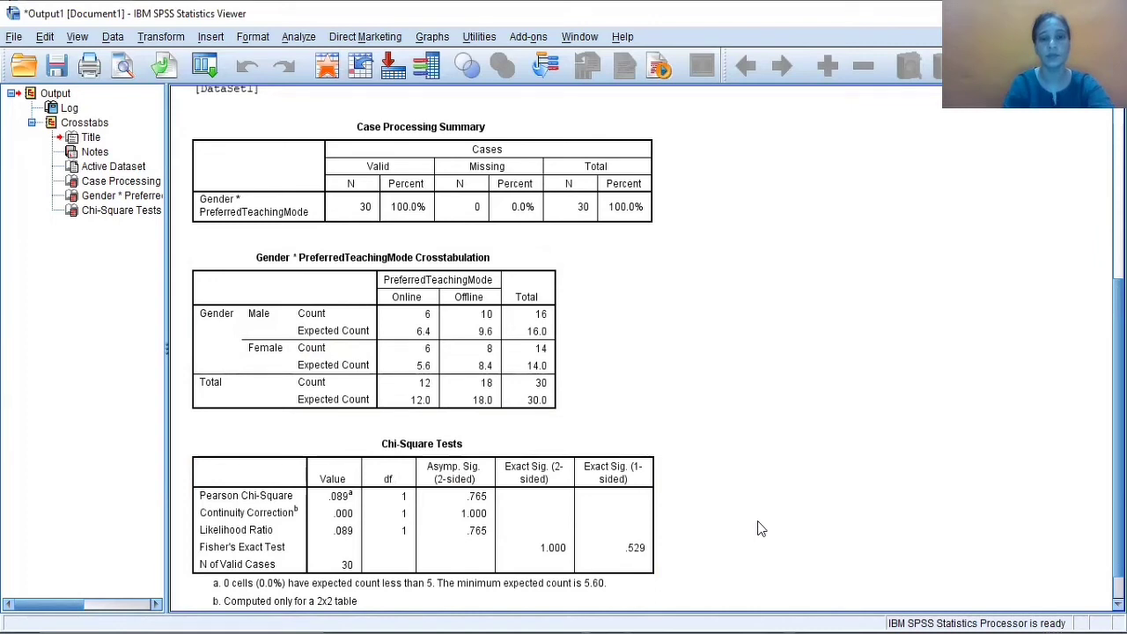
{"action": "left_click", "coordinate": [616, 548]}
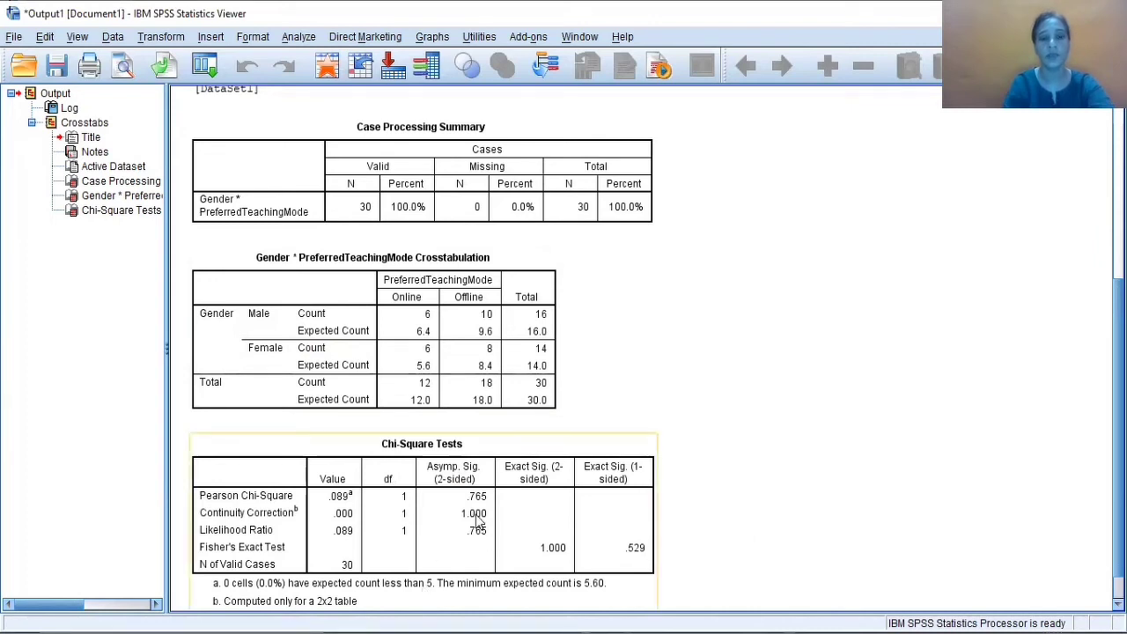